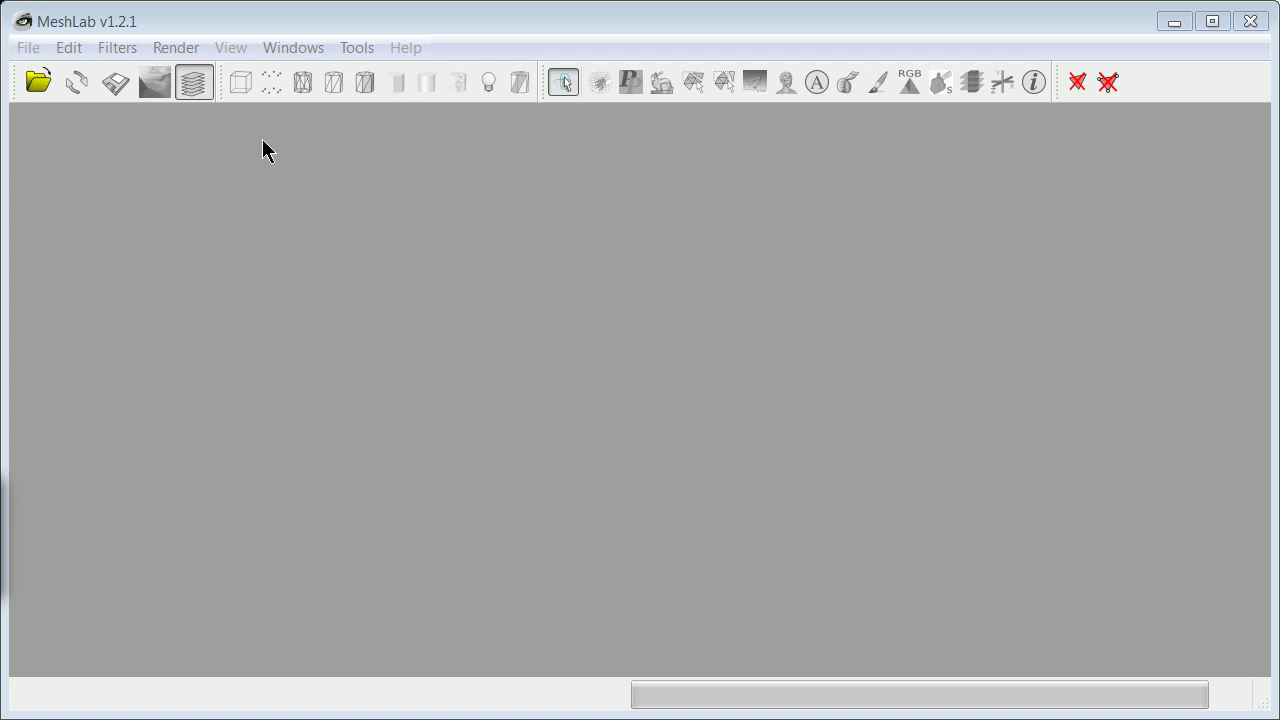
- Start a File > Open and browse to BOOTCAMP (C:) > temp > gzip > bin, selecting shark.ply
click(27, 50)
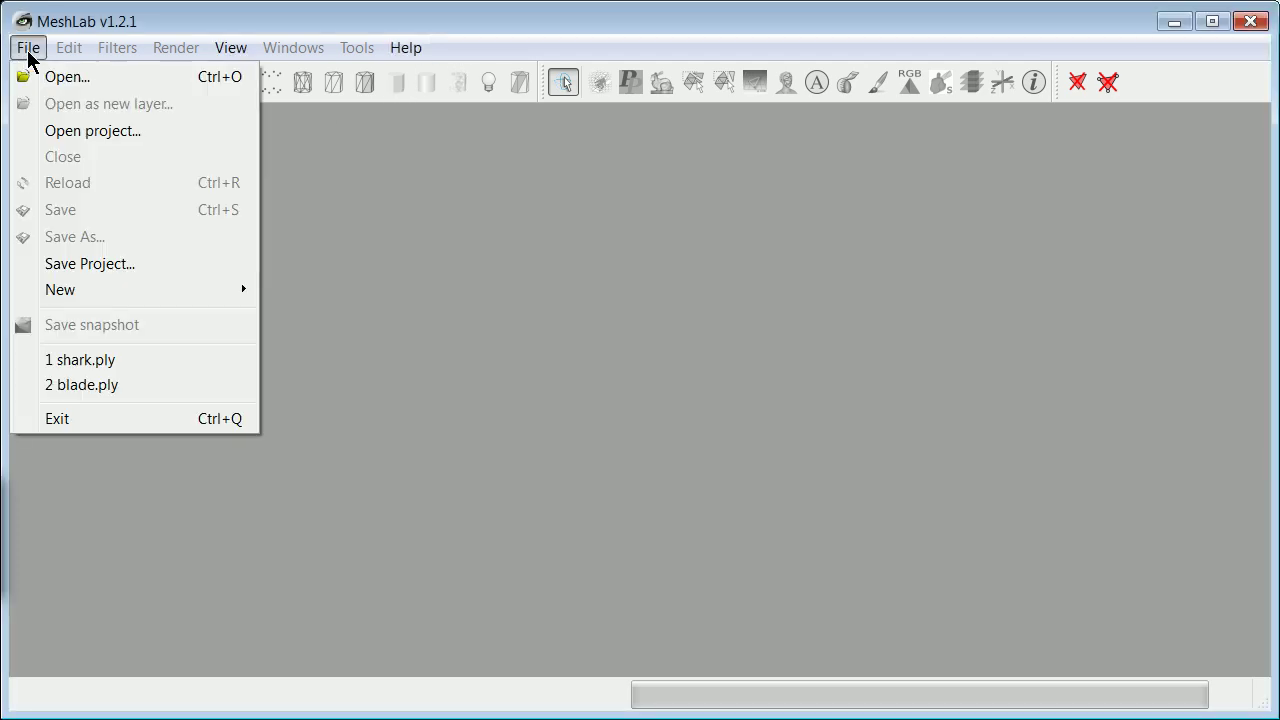
click(100, 78)
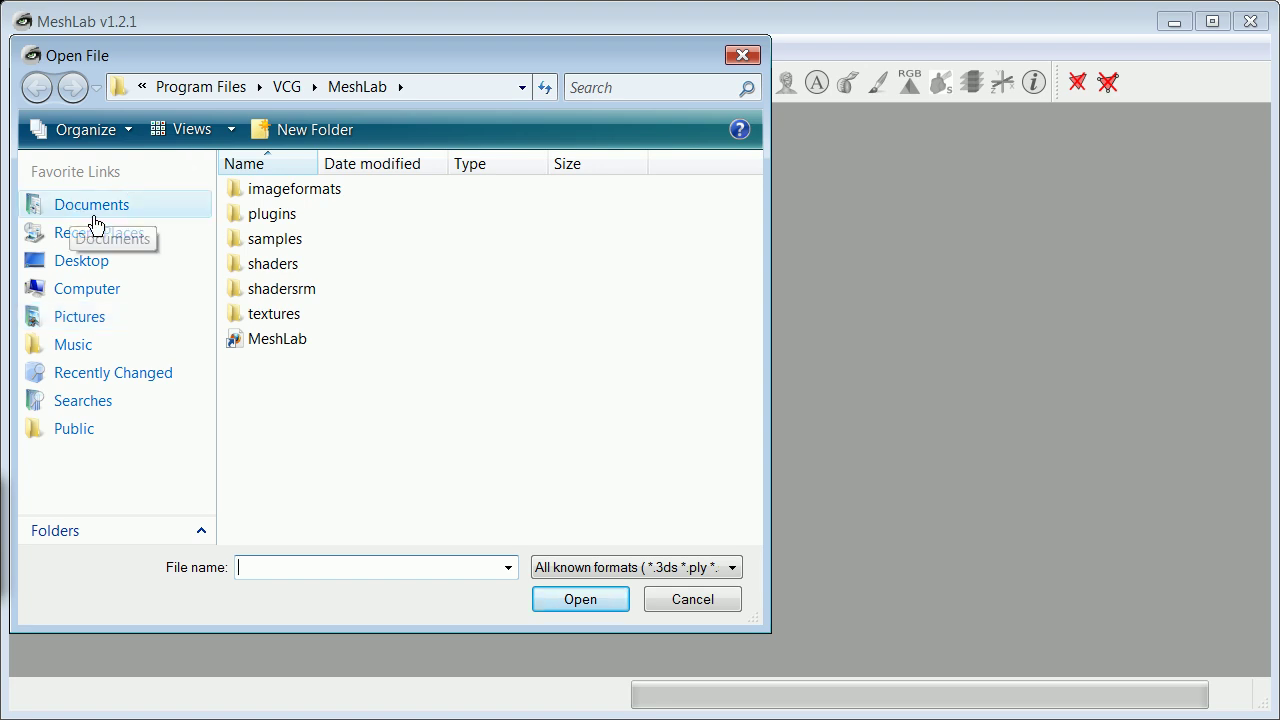
double_click(252, 191)
click(37, 88)
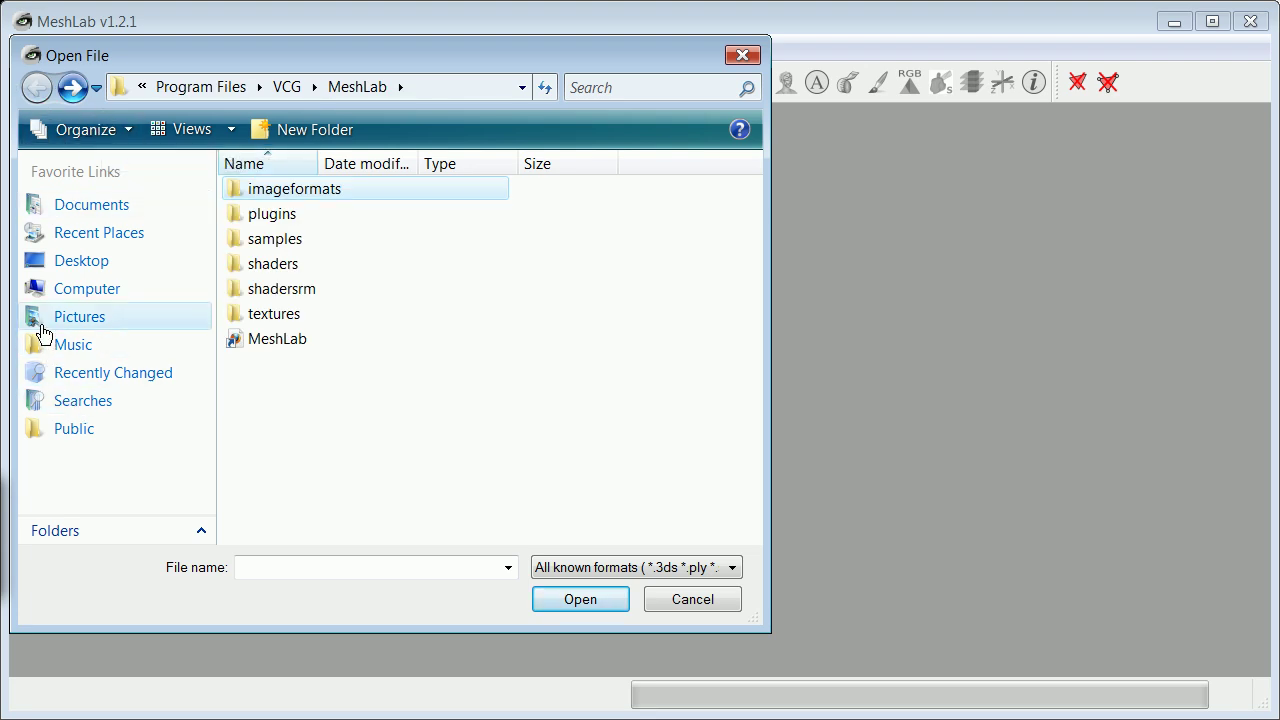
click(55, 288)
double_click(300, 214)
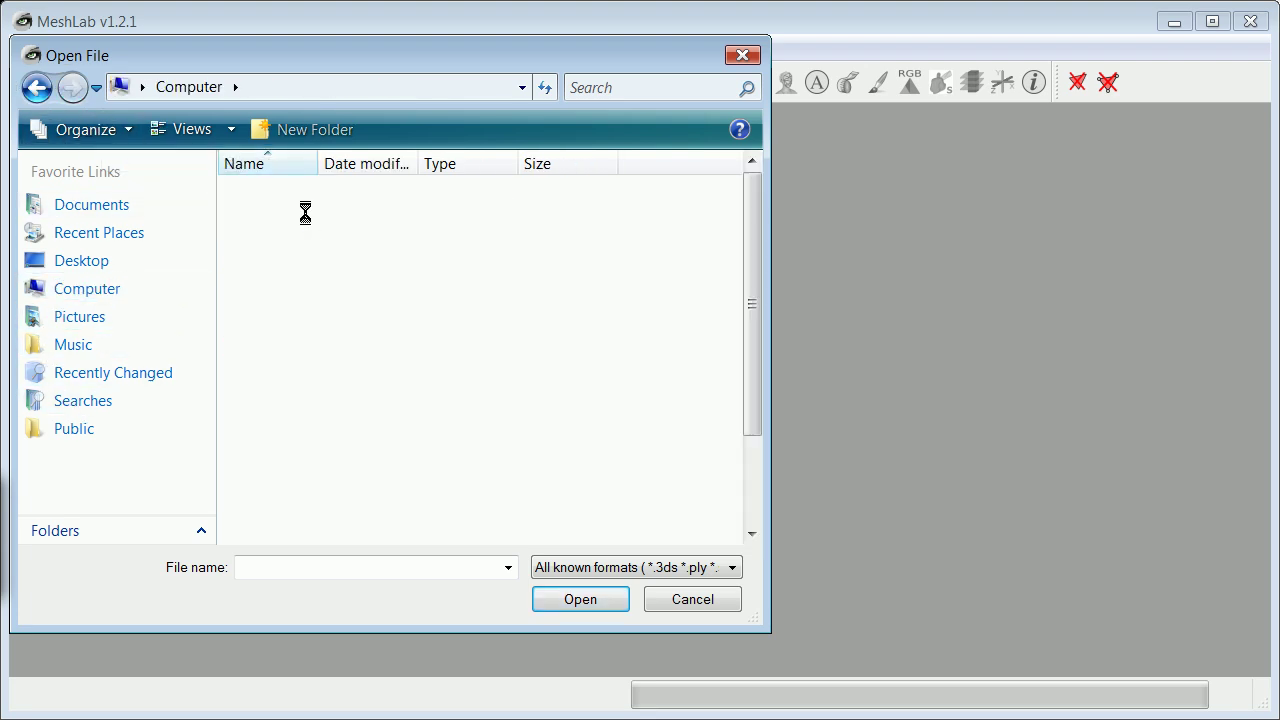
drag(750, 363, 777, 463)
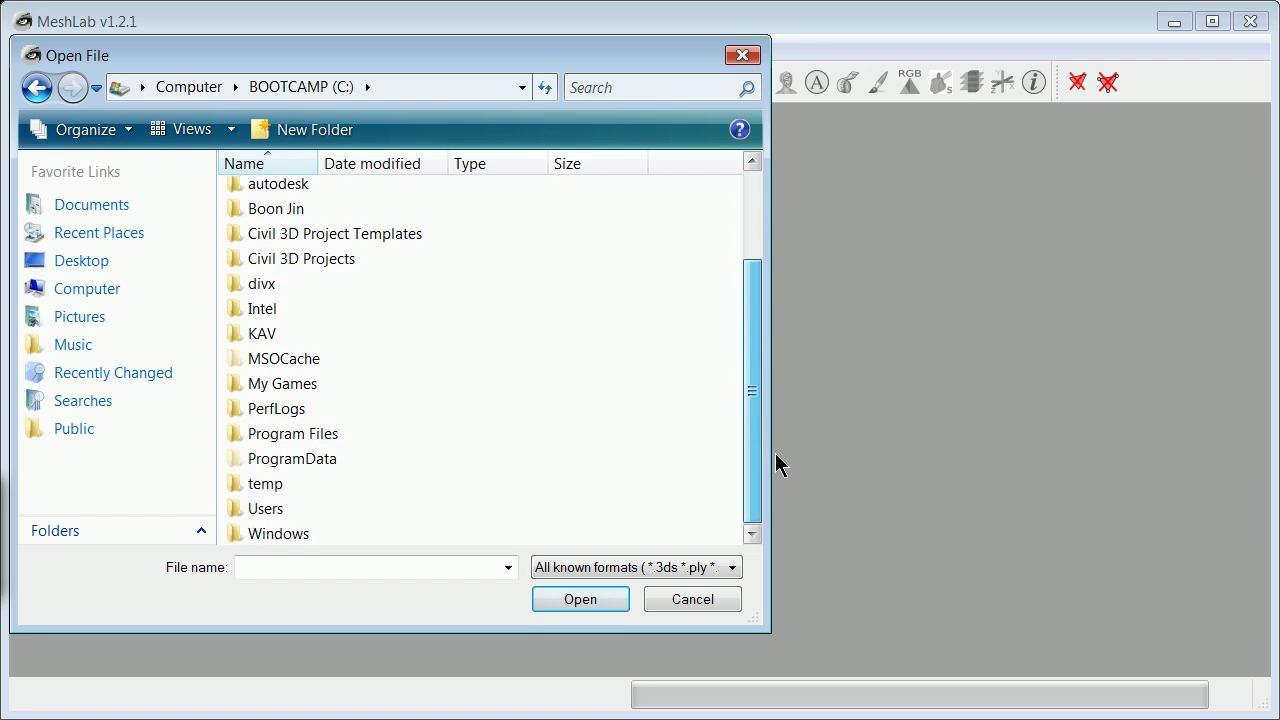
double_click(240, 486)
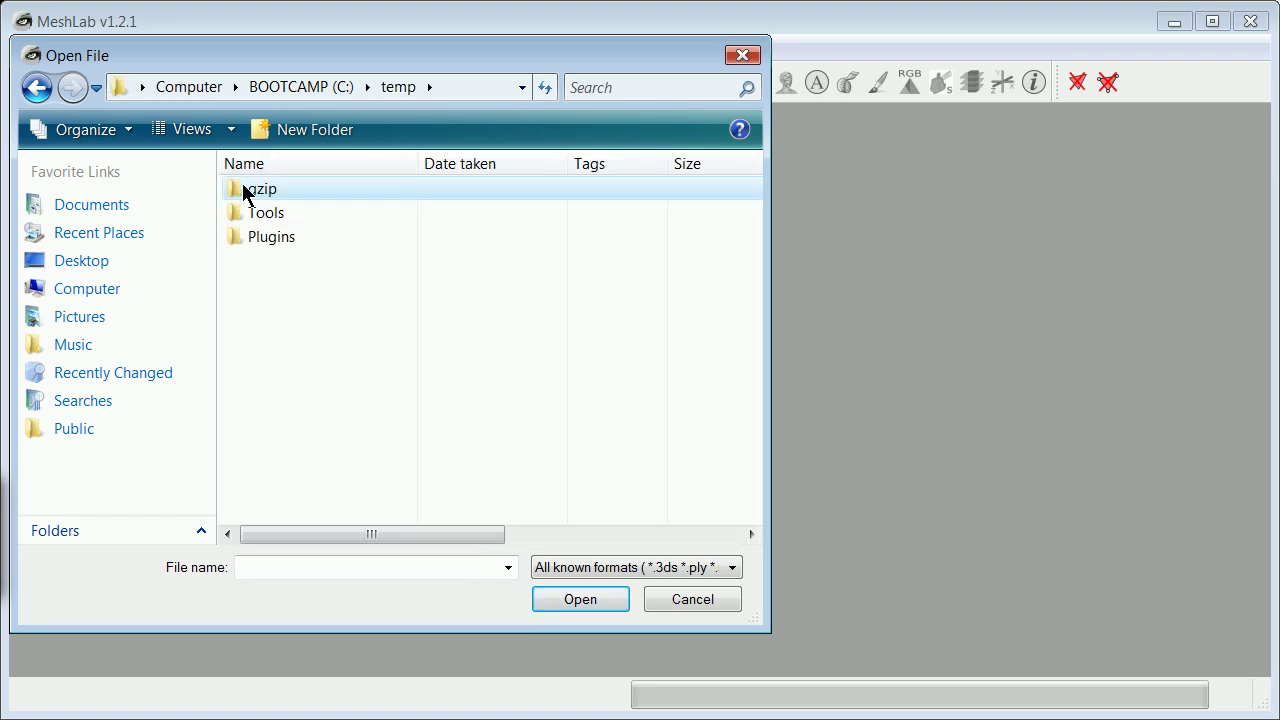
double_click(239, 189)
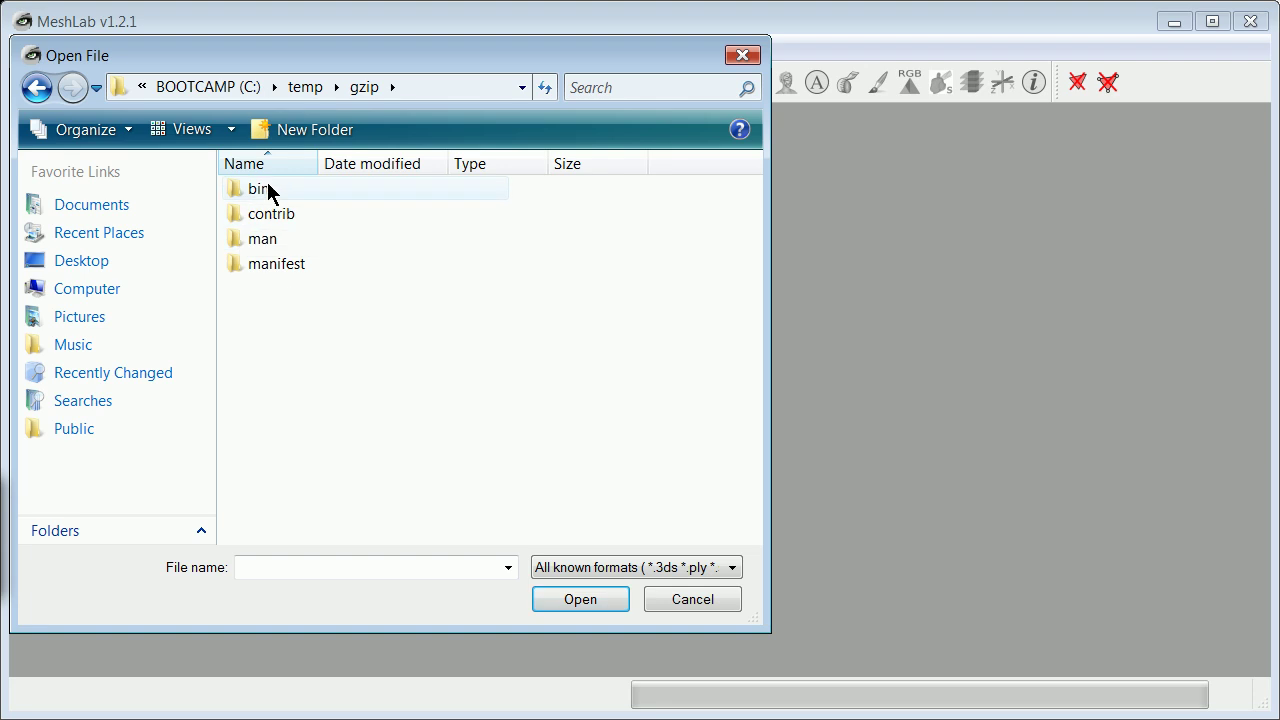
double_click(254, 190)
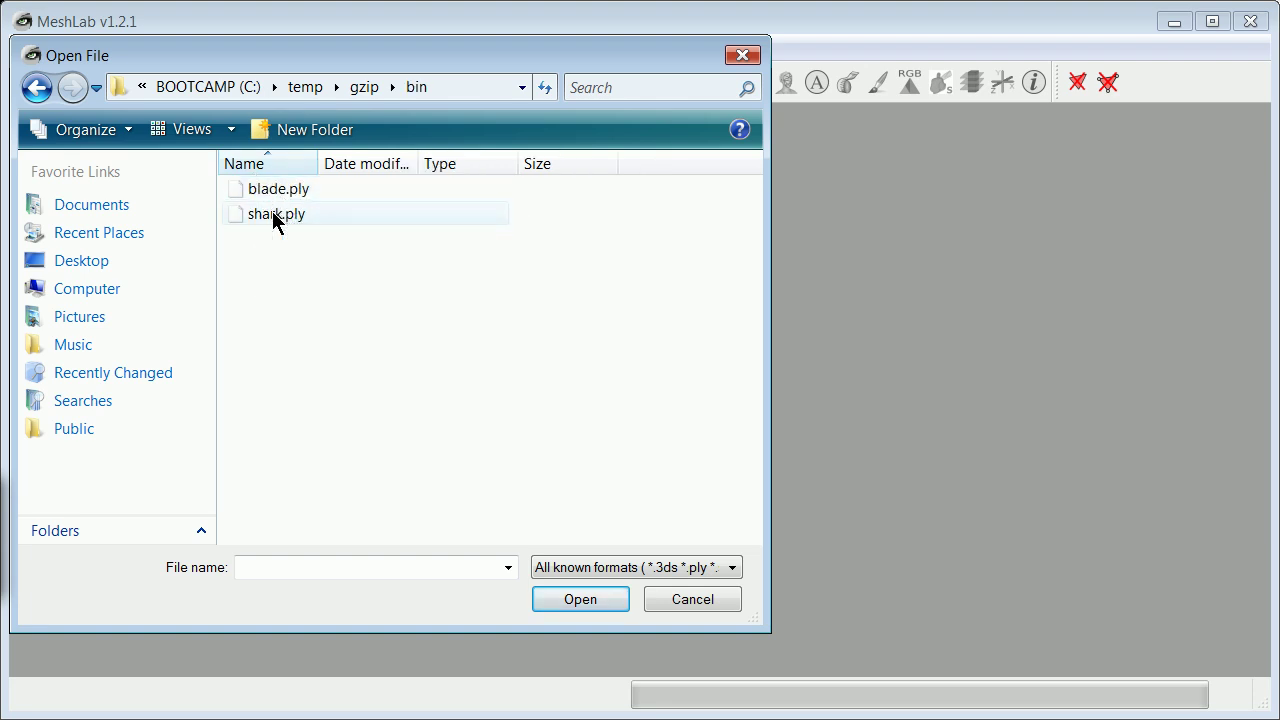
click(274, 214)
- Load shark.ply, rotate it, and toggle lighting and an extra display option
click(594, 600)
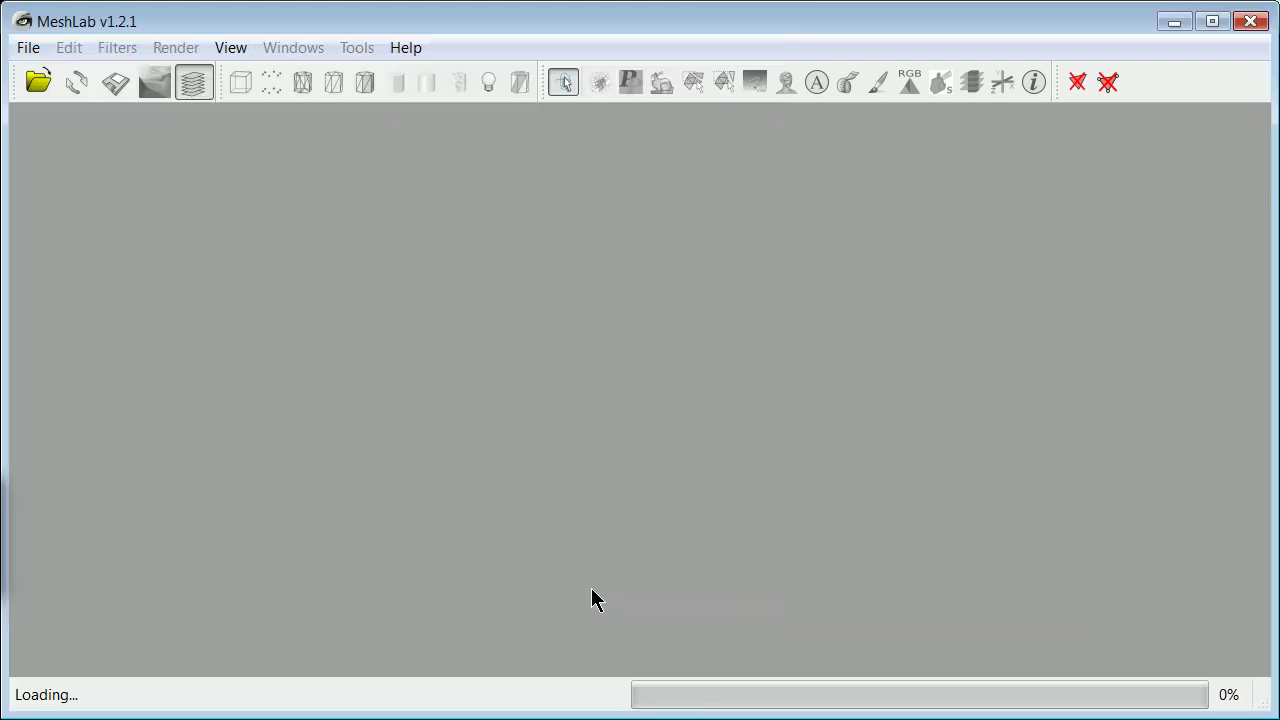
drag(617, 374, 1006, 403)
drag(676, 389, 480, 308)
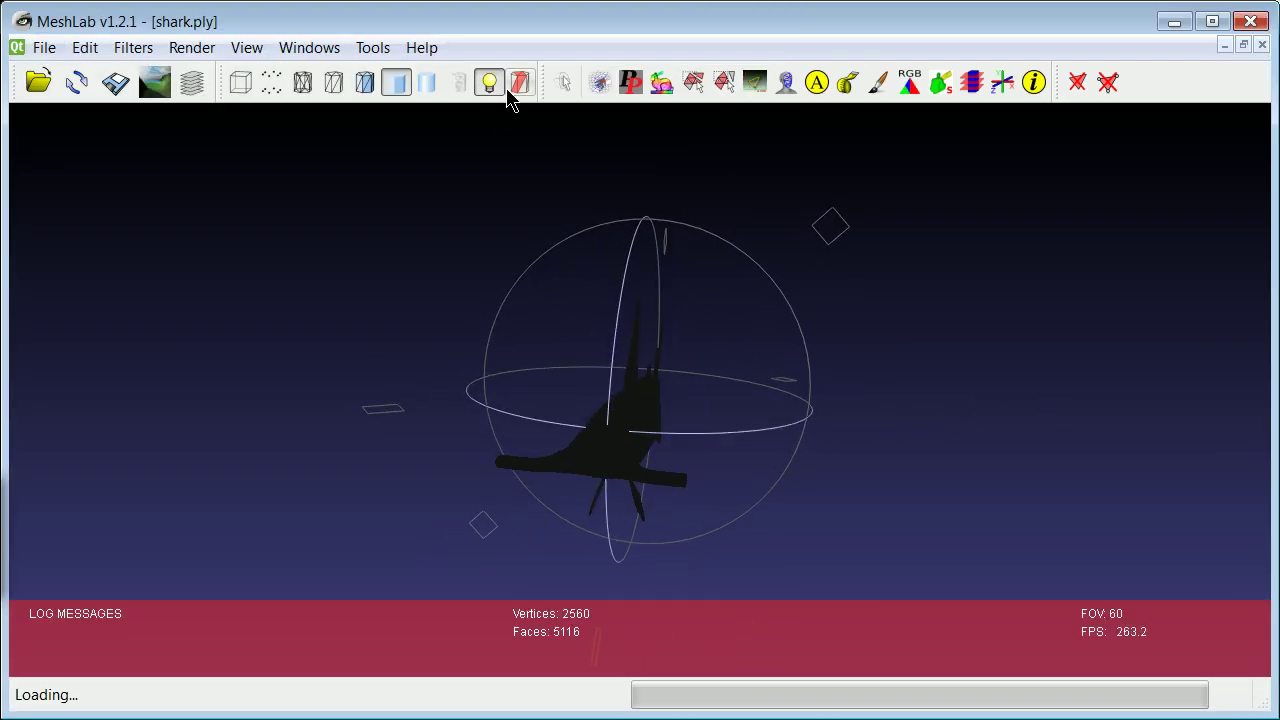
click(489, 83)
drag(706, 363, 646, 272)
click(519, 83)
- View the rotating shark in hidden-line and then wireframe rendering
click(366, 84)
drag(651, 366, 565, 360)
click(303, 84)
drag(512, 290, 455, 255)
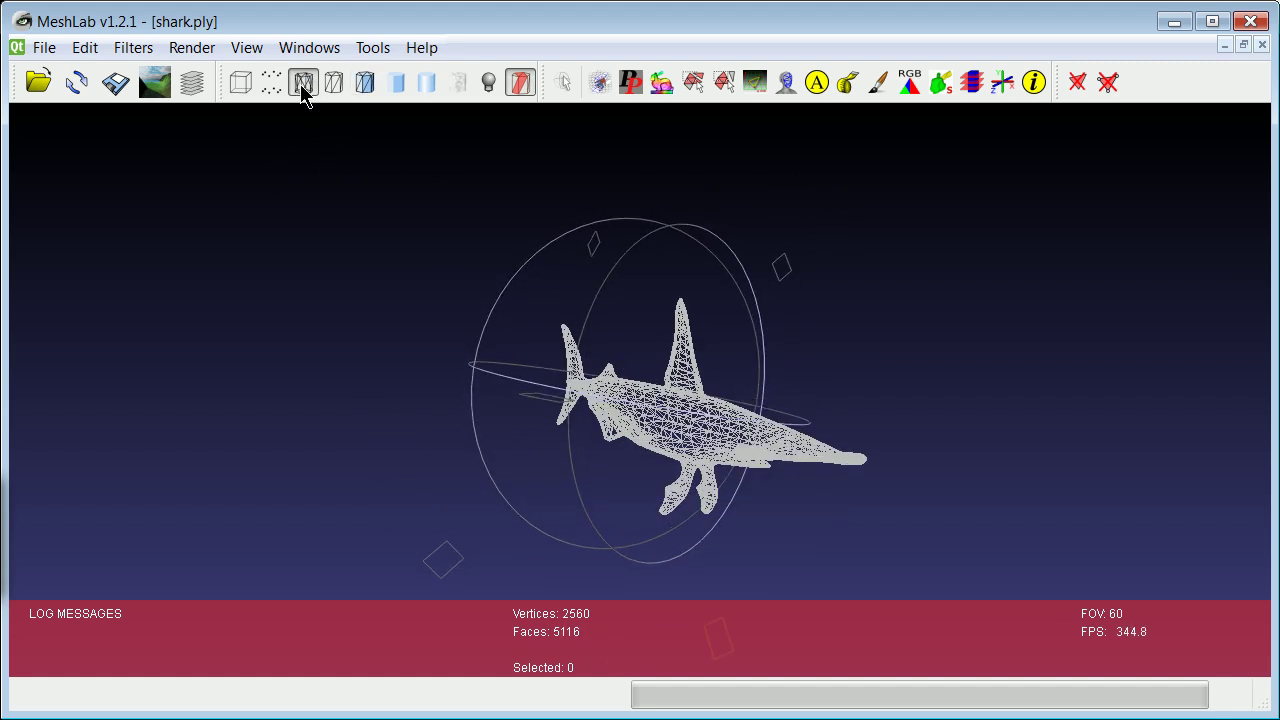
- Cycle through hidden lines and flat lines, ending with the shark as a rotated point cloud
click(334, 84)
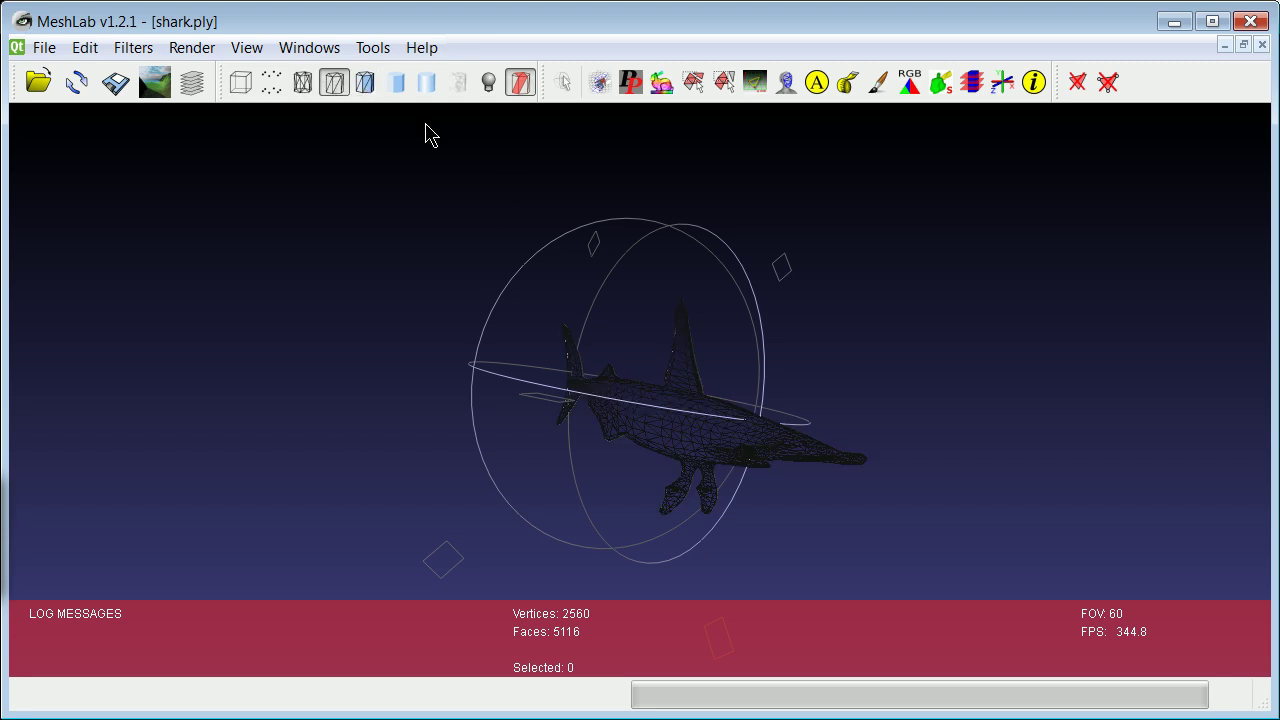
click(366, 84)
click(271, 84)
drag(738, 383, 530, 515)
scroll(625, 431, up, 10)
drag(697, 407, 480, 314)
- Open blade.ply from the same bin folder in place of the shark
click(44, 47)
click(91, 88)
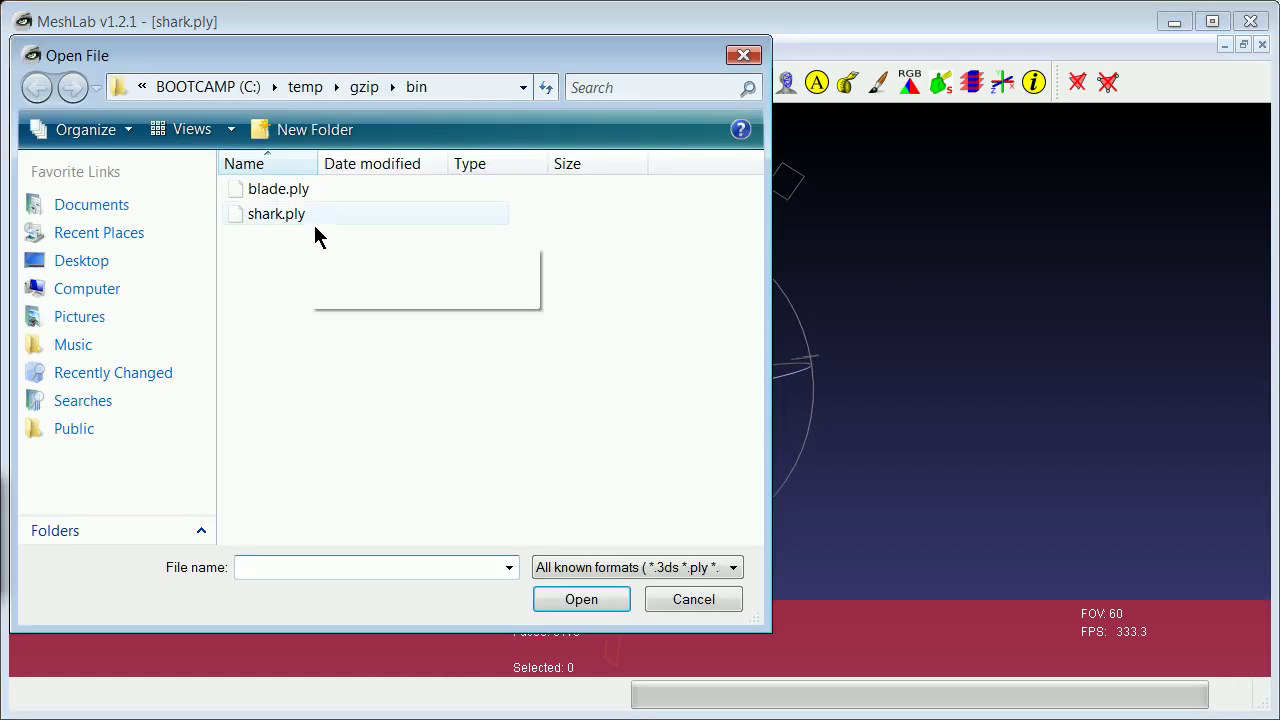
click(262, 192)
click(553, 602)
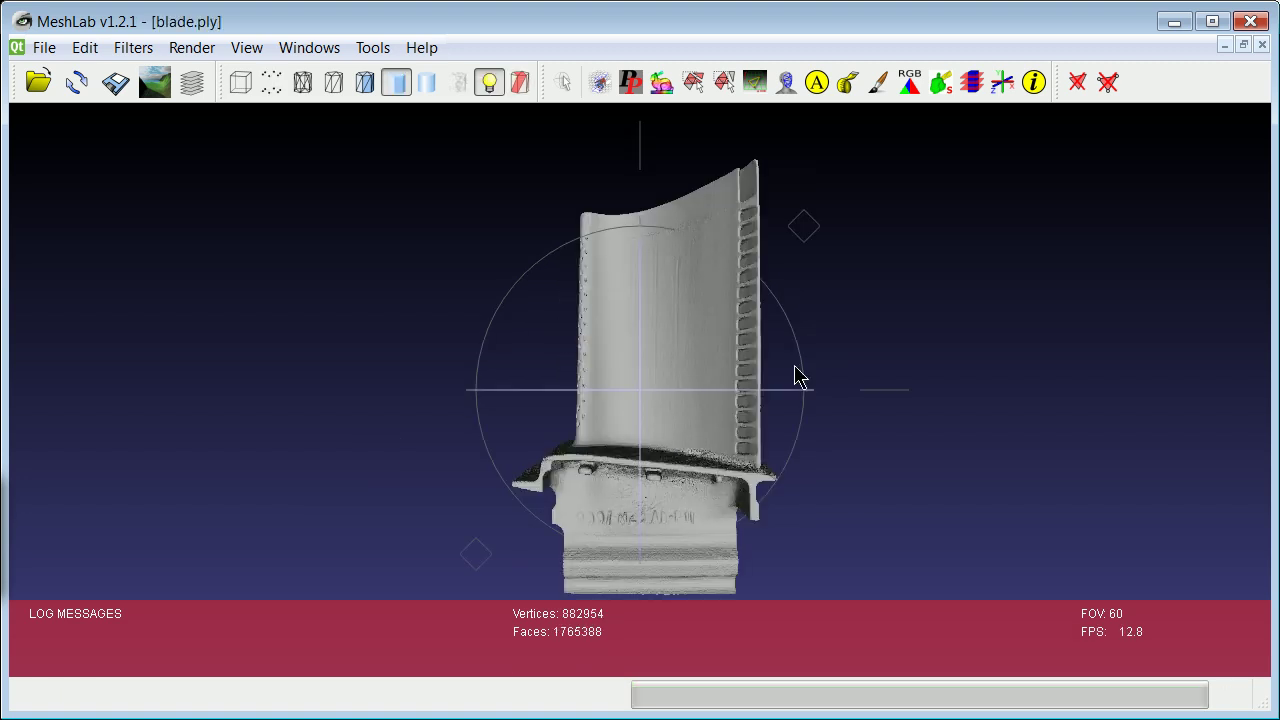
- Zoom in and out on the blade, then tilt and roll it for a perspective view
scroll(755, 360, down, 2)
scroll(755, 360, down, 1)
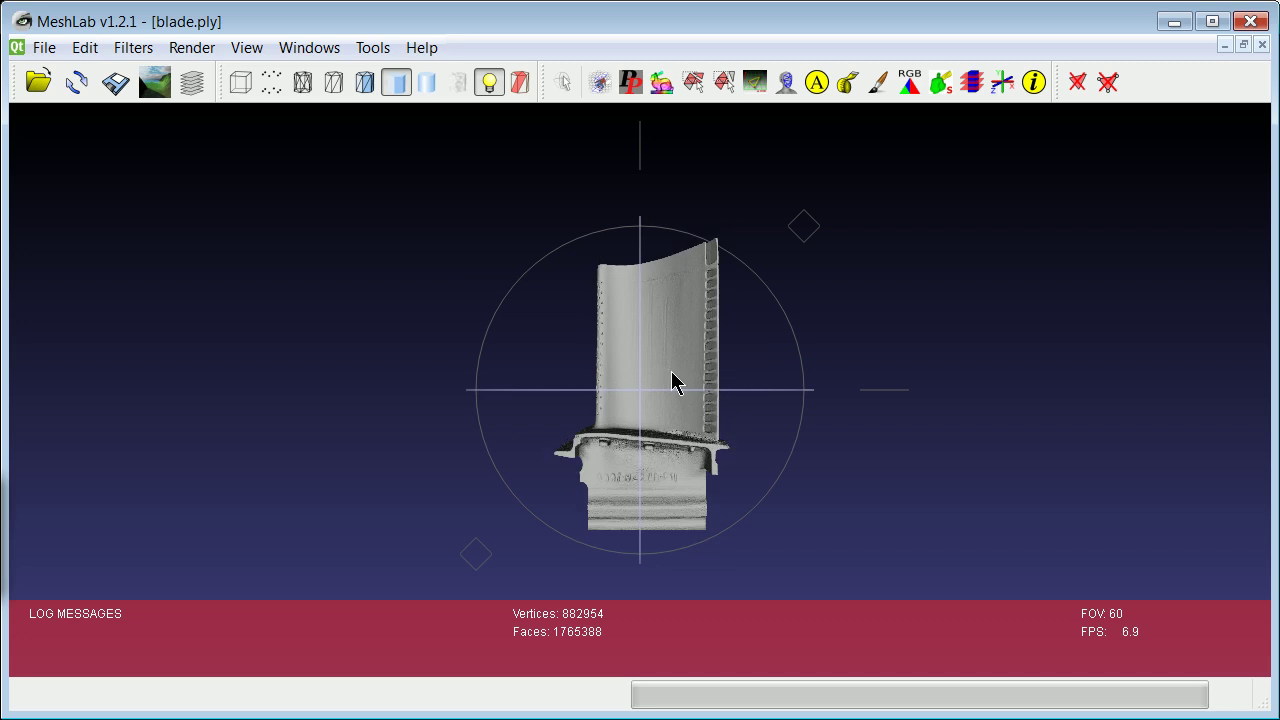
scroll(683, 405, down, 1)
scroll(684, 407, down, 5)
scroll(680, 409, up, 10)
scroll(664, 391, up, 2)
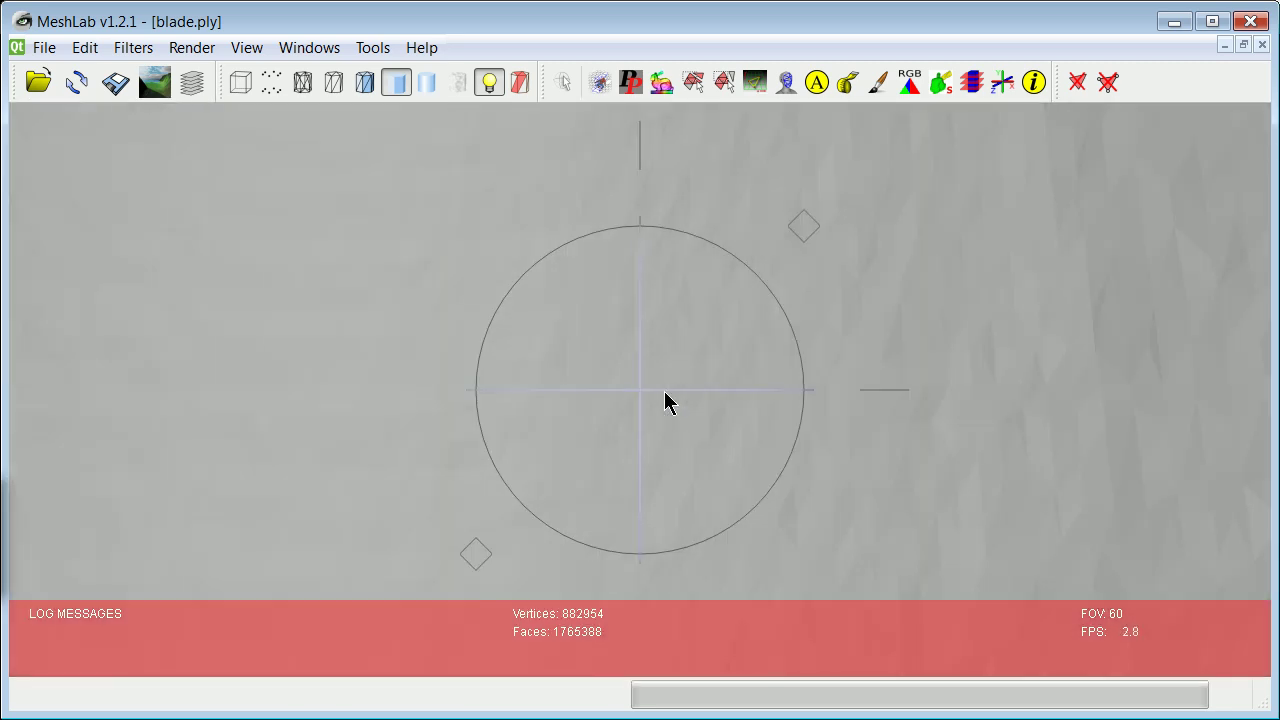
scroll(664, 391, down, 3)
scroll(665, 392, down, 5)
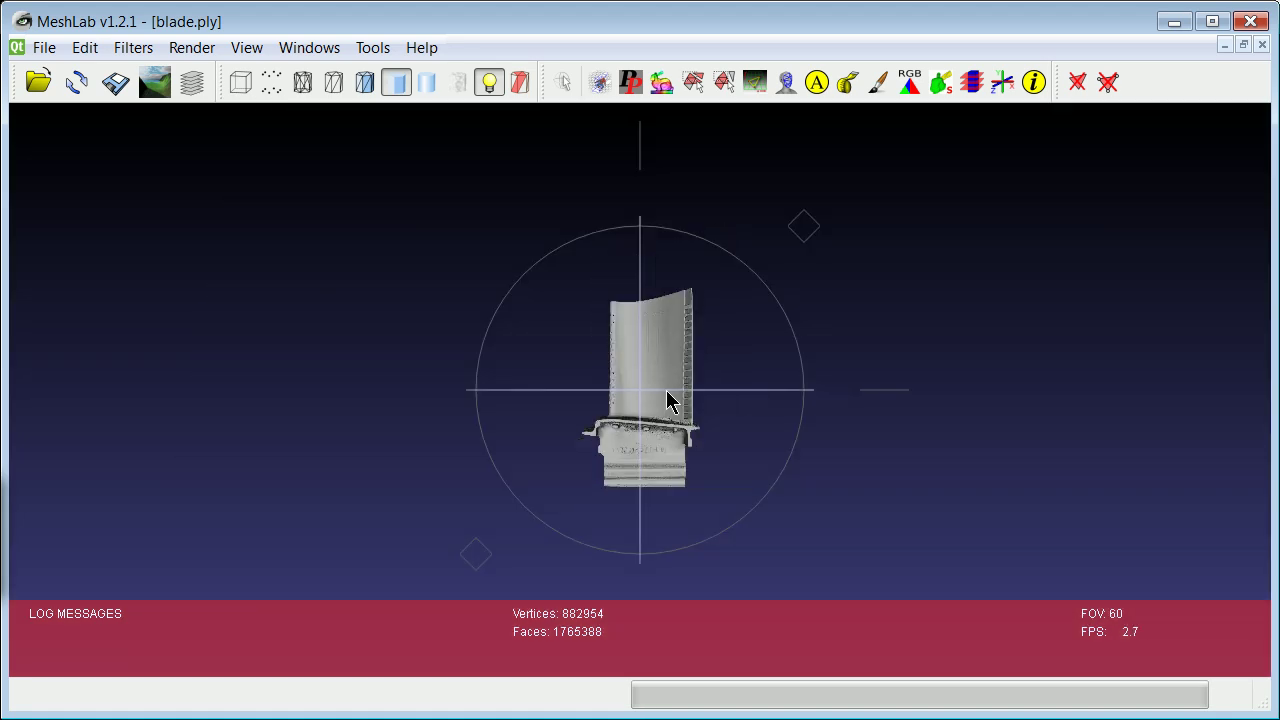
scroll(668, 400, up, 2)
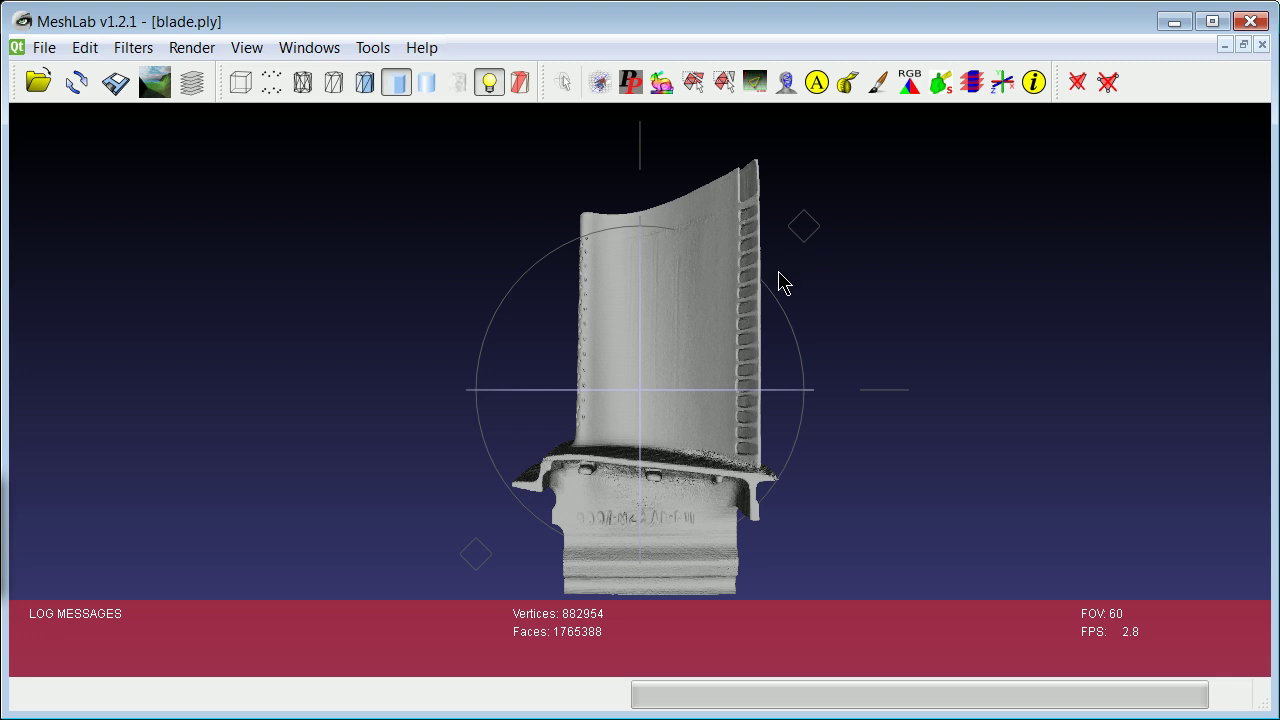
drag(731, 314, 712, 262)
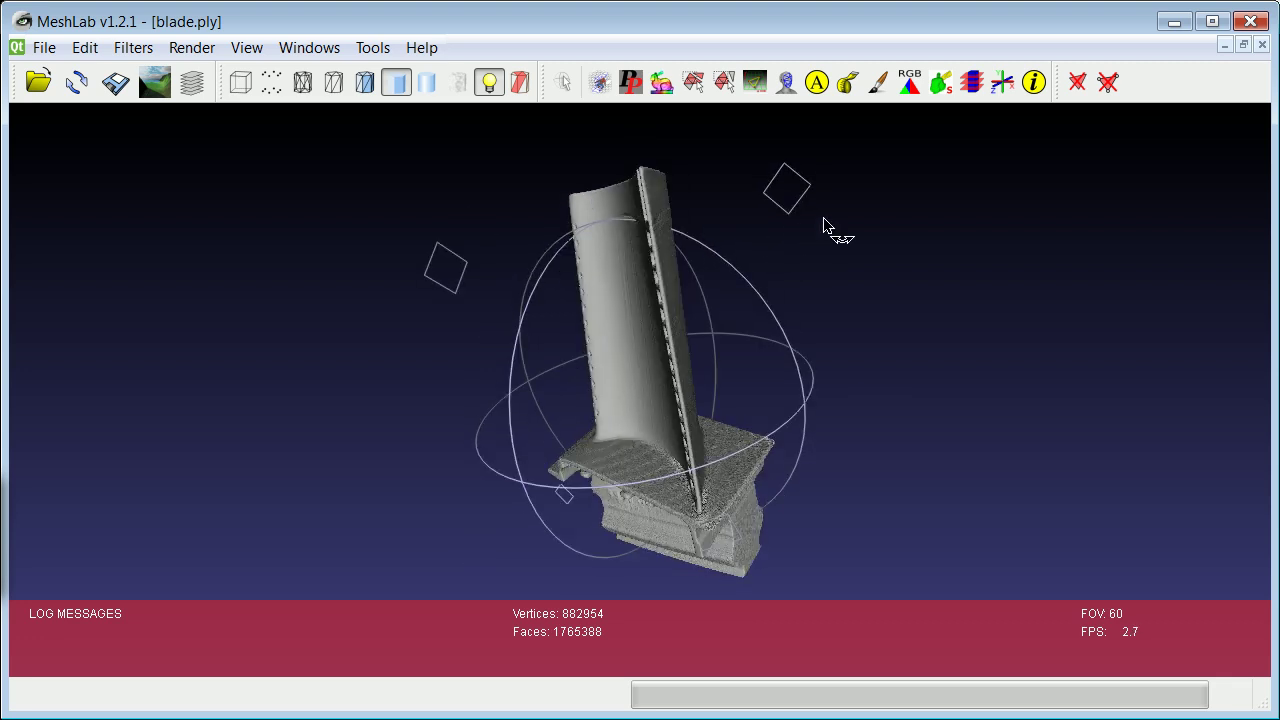
drag(829, 229, 757, 209)
click(372, 91)
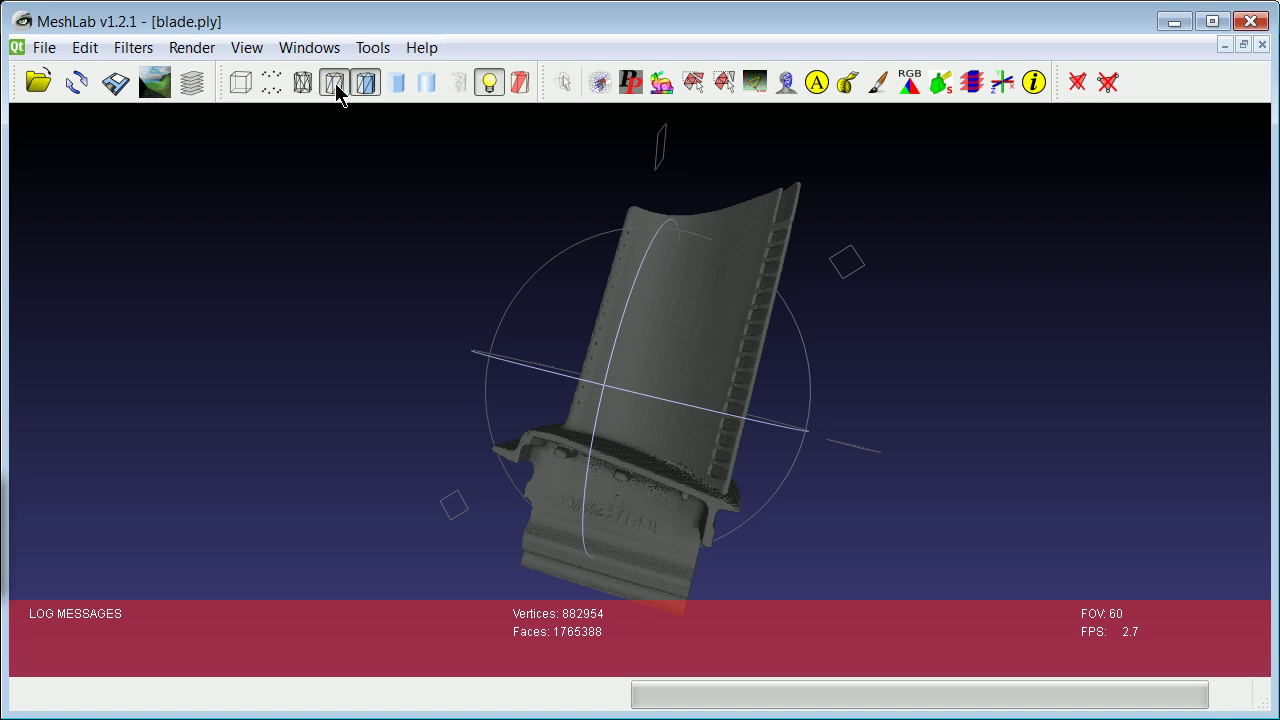
click(336, 88)
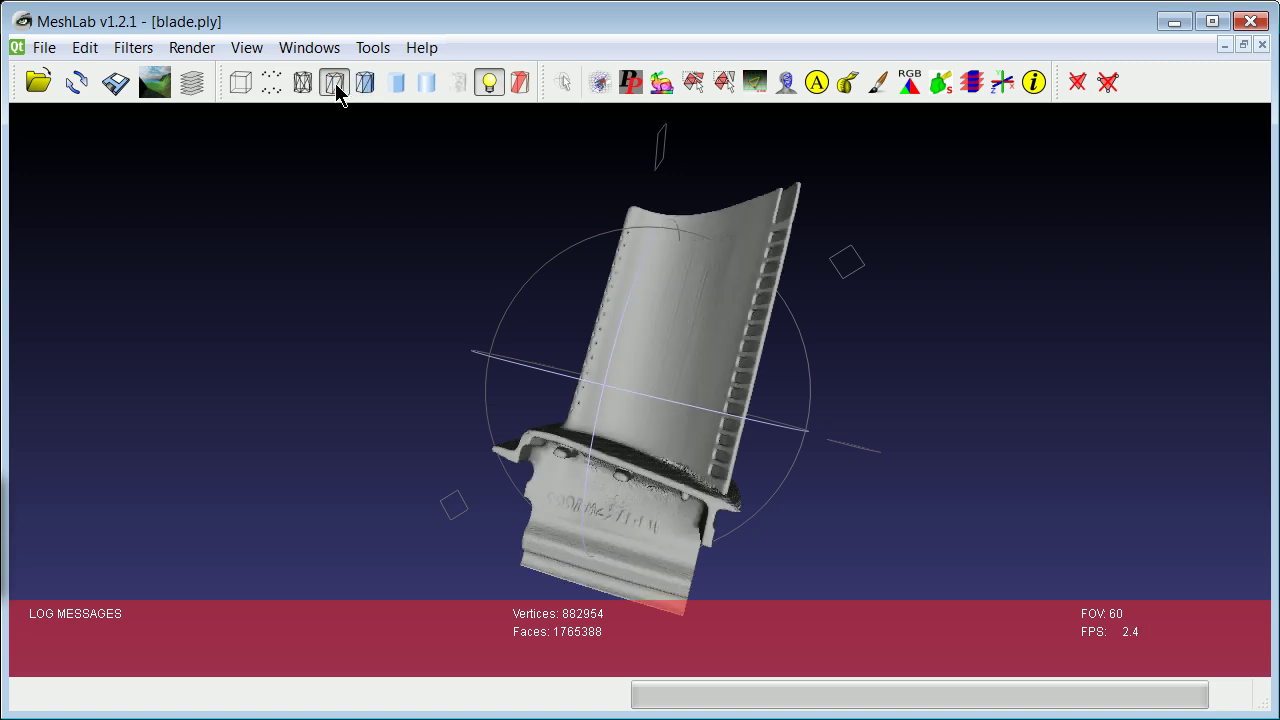
click(272, 84)
scroll(691, 363, up, 2)
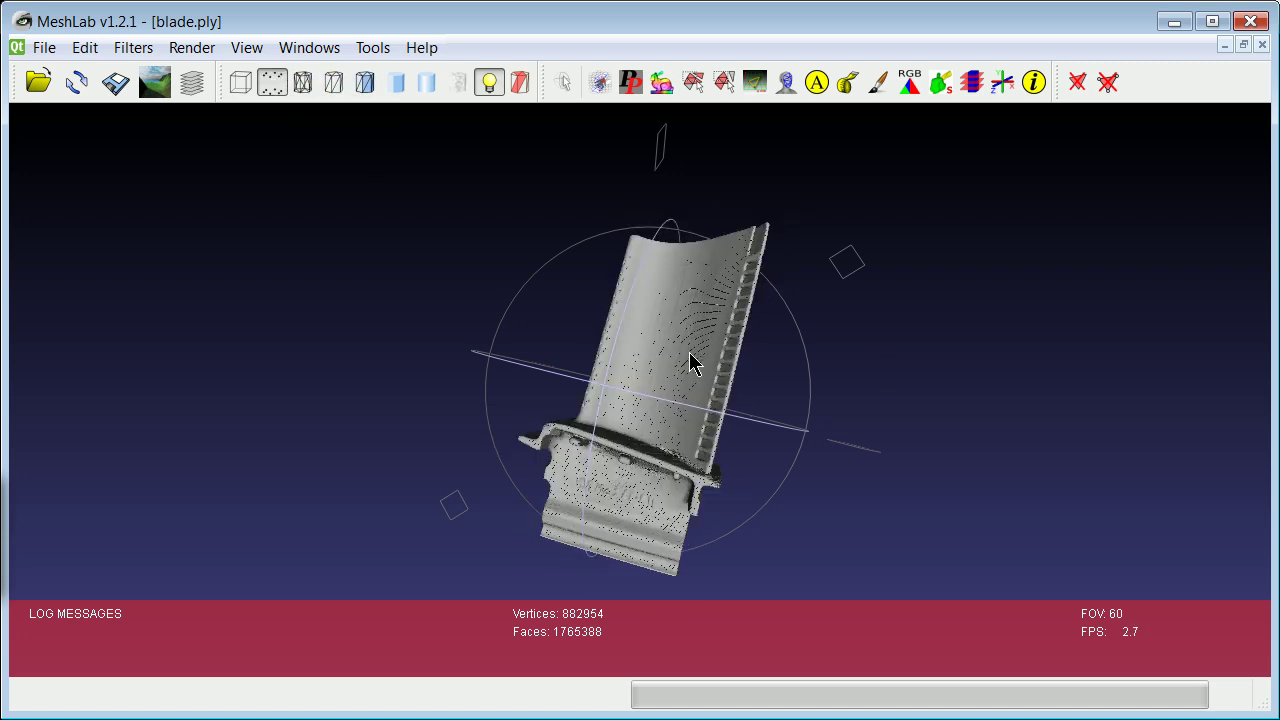
scroll(691, 363, down, 2)
scroll(683, 360, up, 5)
scroll(670, 380, up, 2)
scroll(670, 380, down, 2)
scroll(670, 380, up, 1)
scroll(670, 380, down, 5)
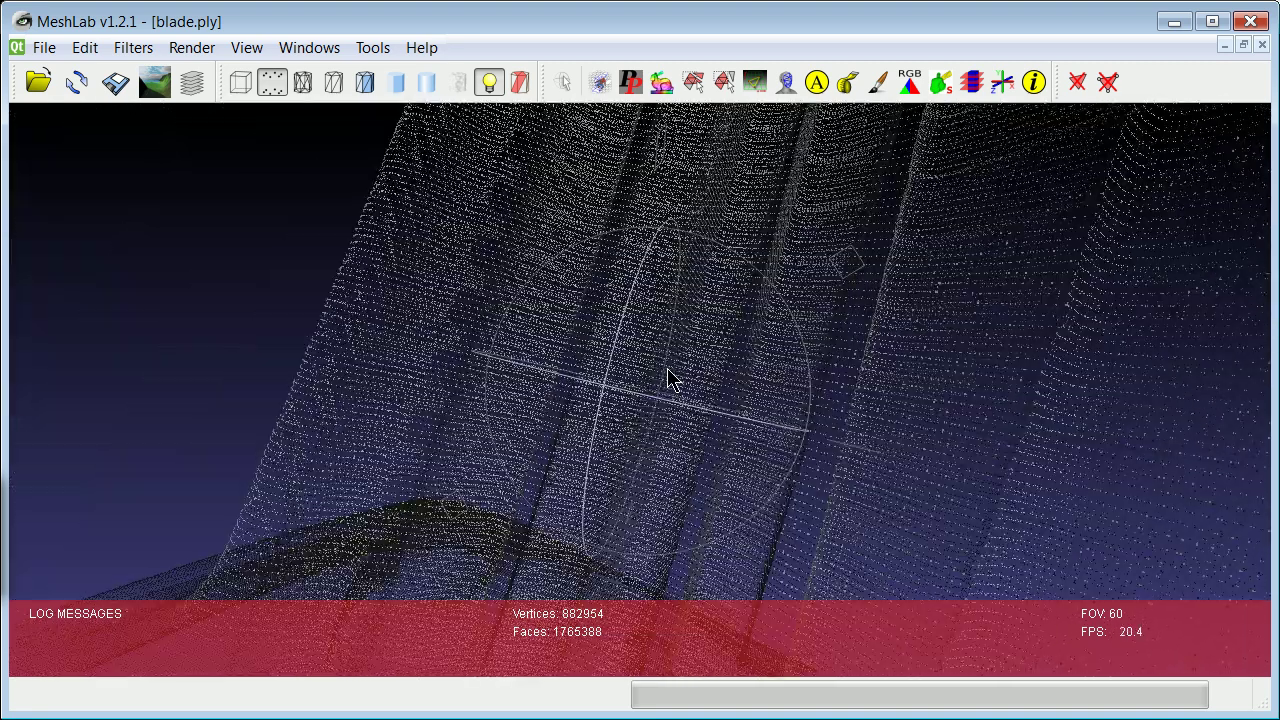
scroll(670, 380, down, 6)
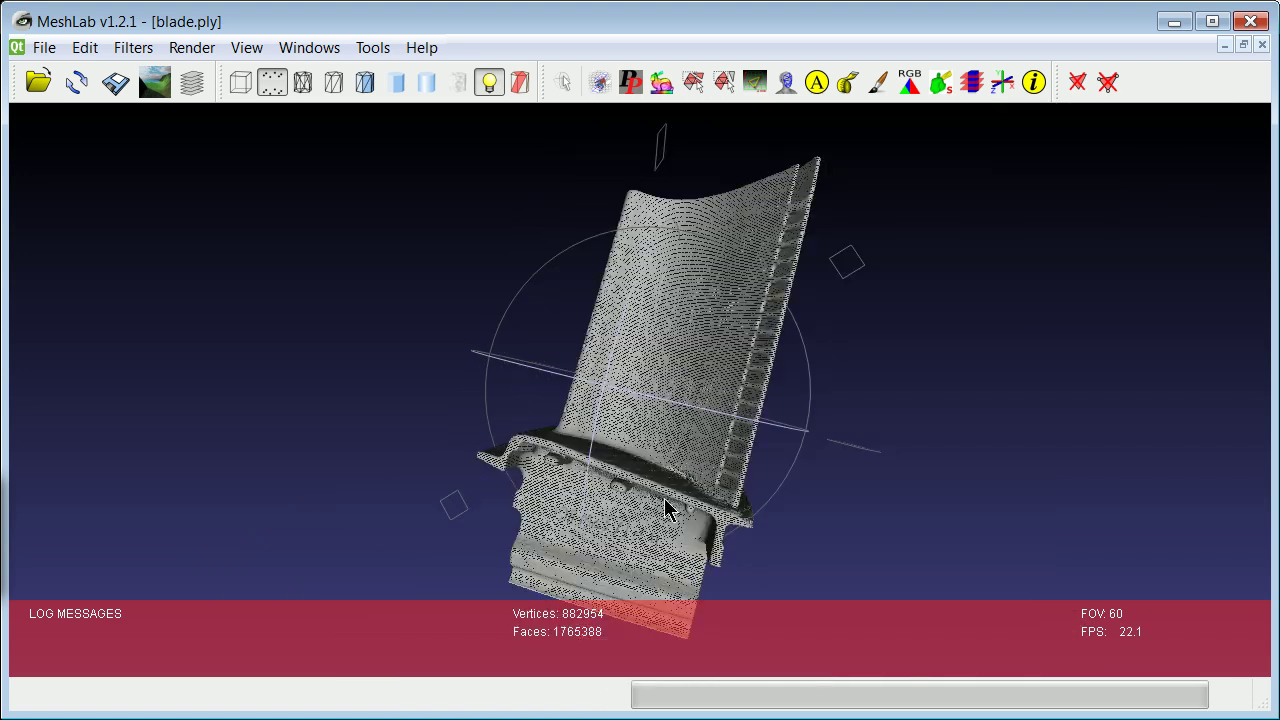
drag(670, 512, 531, 257)
scroll(636, 338, down, 5)
scroll(634, 338, up, 10)
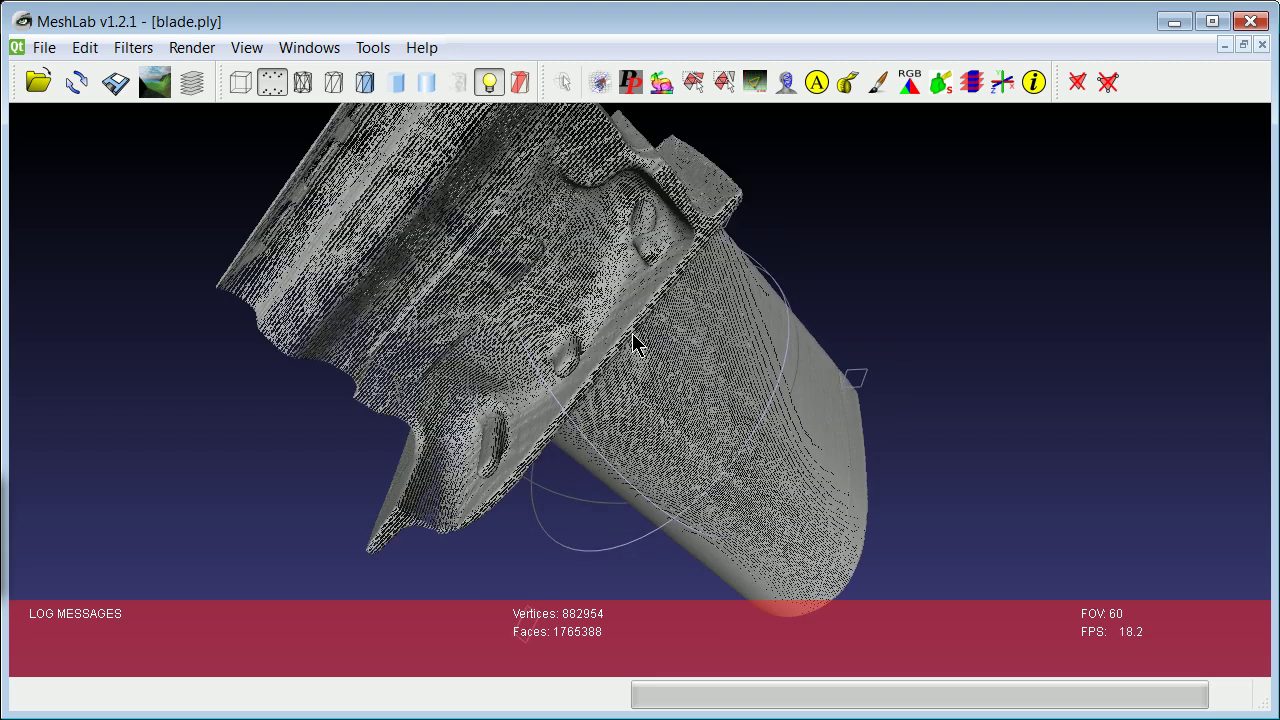
scroll(540, 312, up, 4)
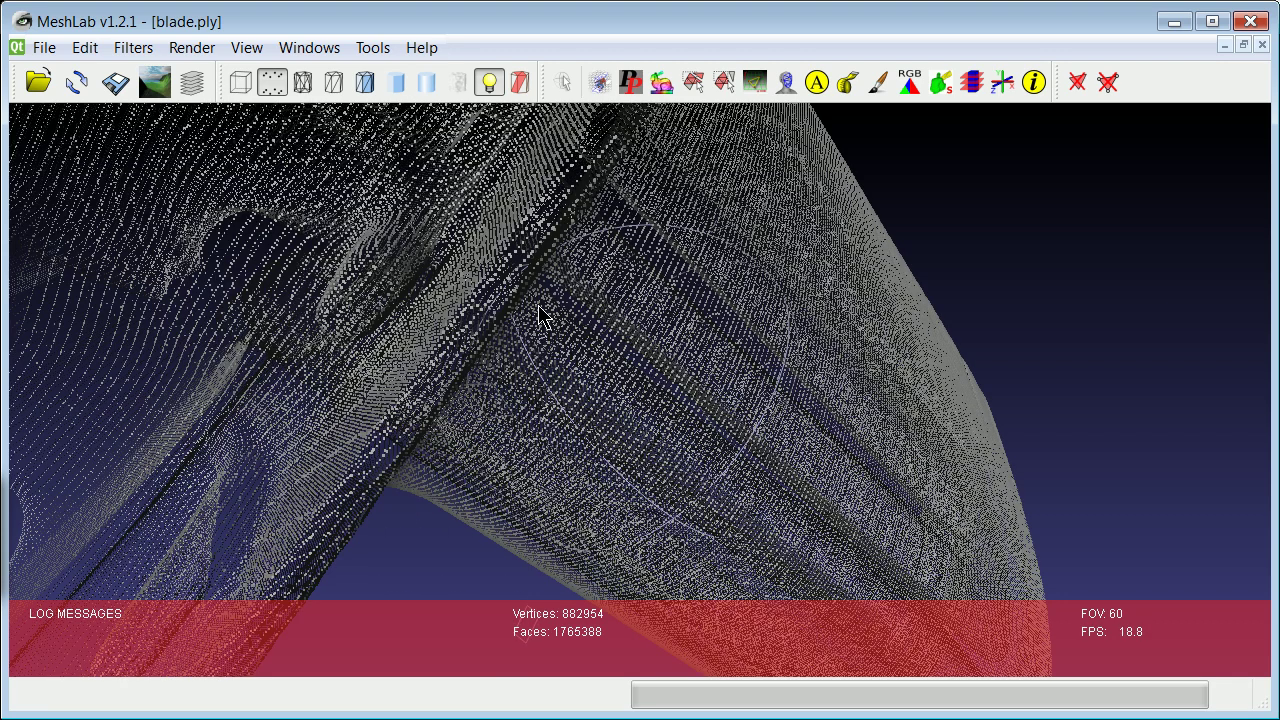
scroll(540, 316, down, 3)
drag(540, 316, 683, 420)
scroll(684, 420, down, 5)
scroll(686, 412, up, 5)
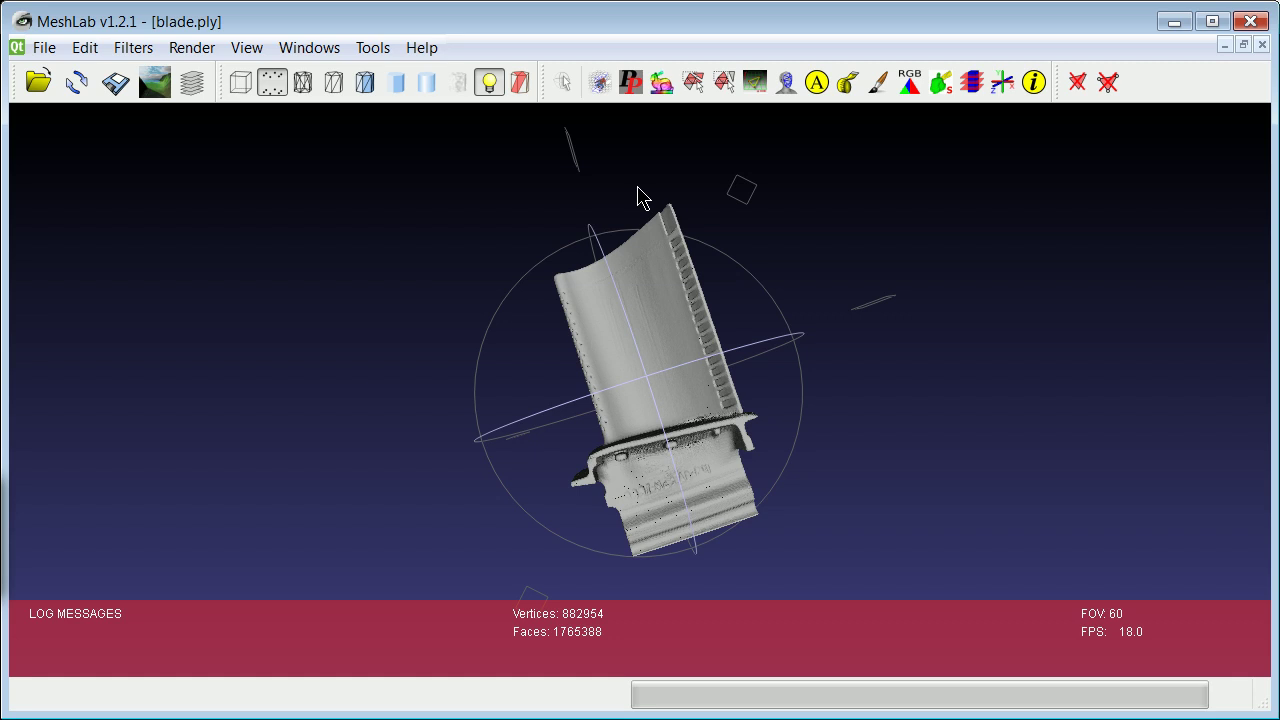
- Look through the menus, then choose Filters > Normals, Curvatures and Orientation > Apply Transform
click(186, 58)
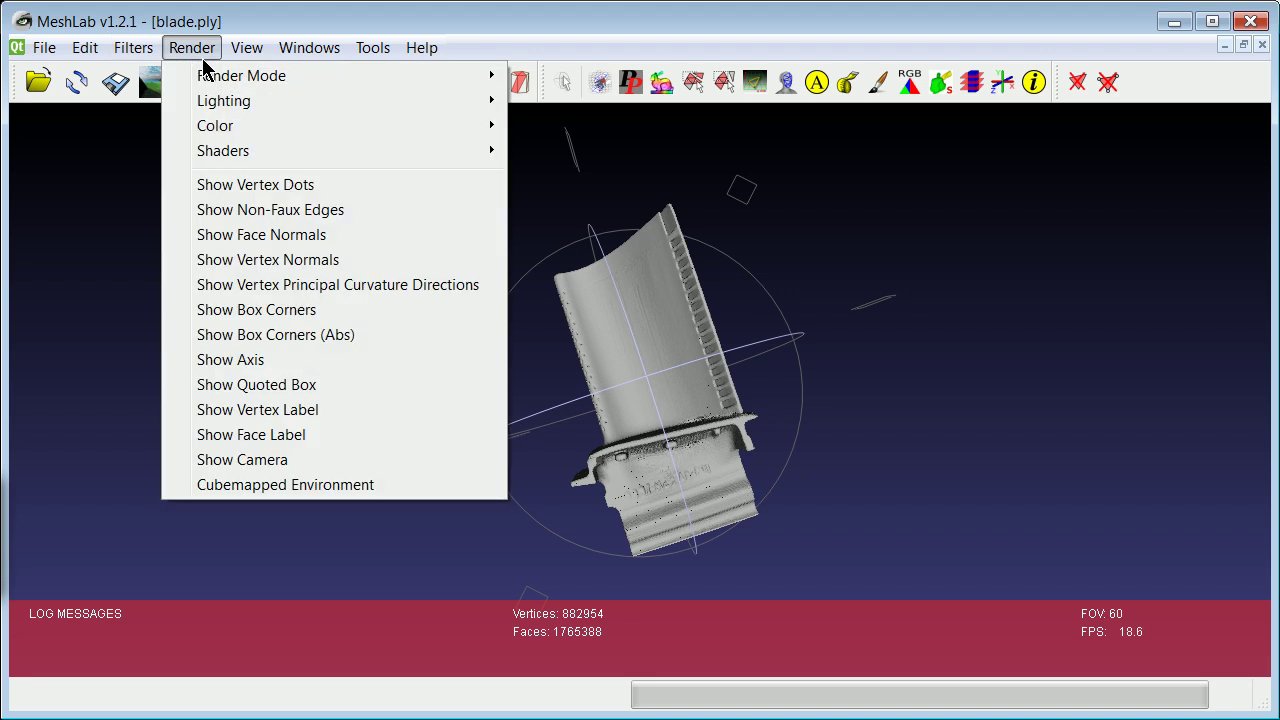
mouse_move(249, 49)
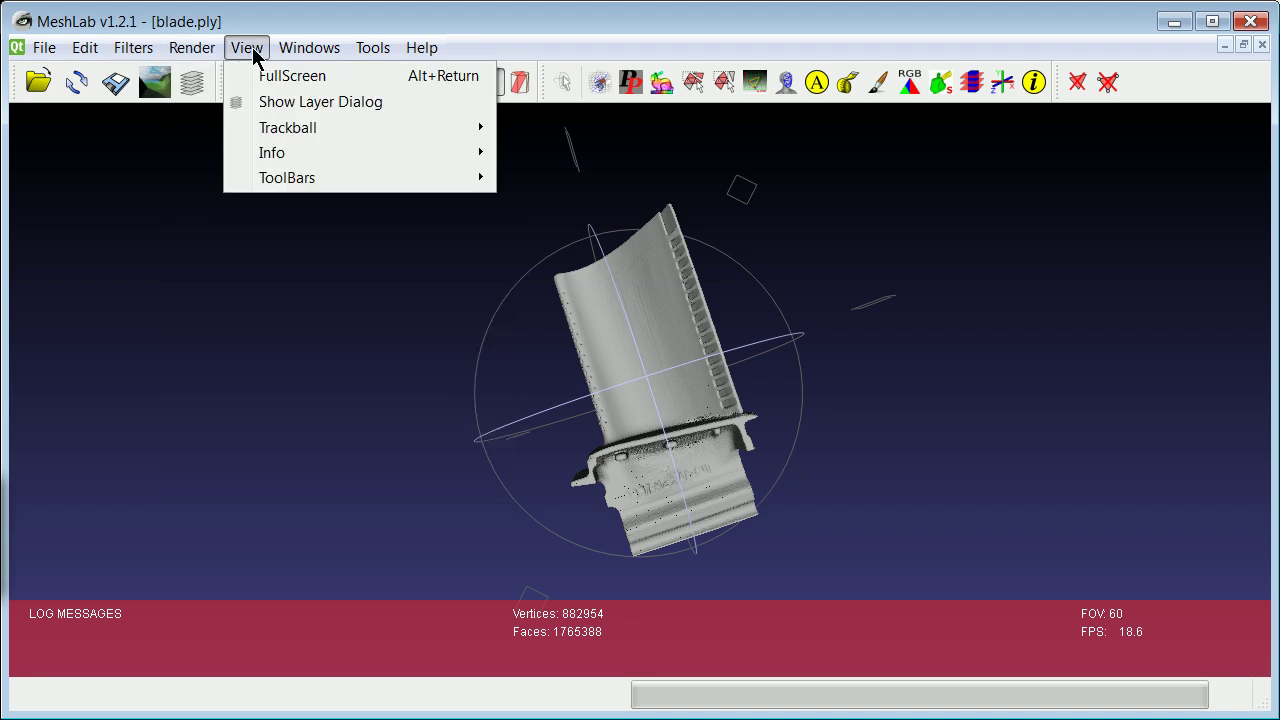
mouse_move(118, 48)
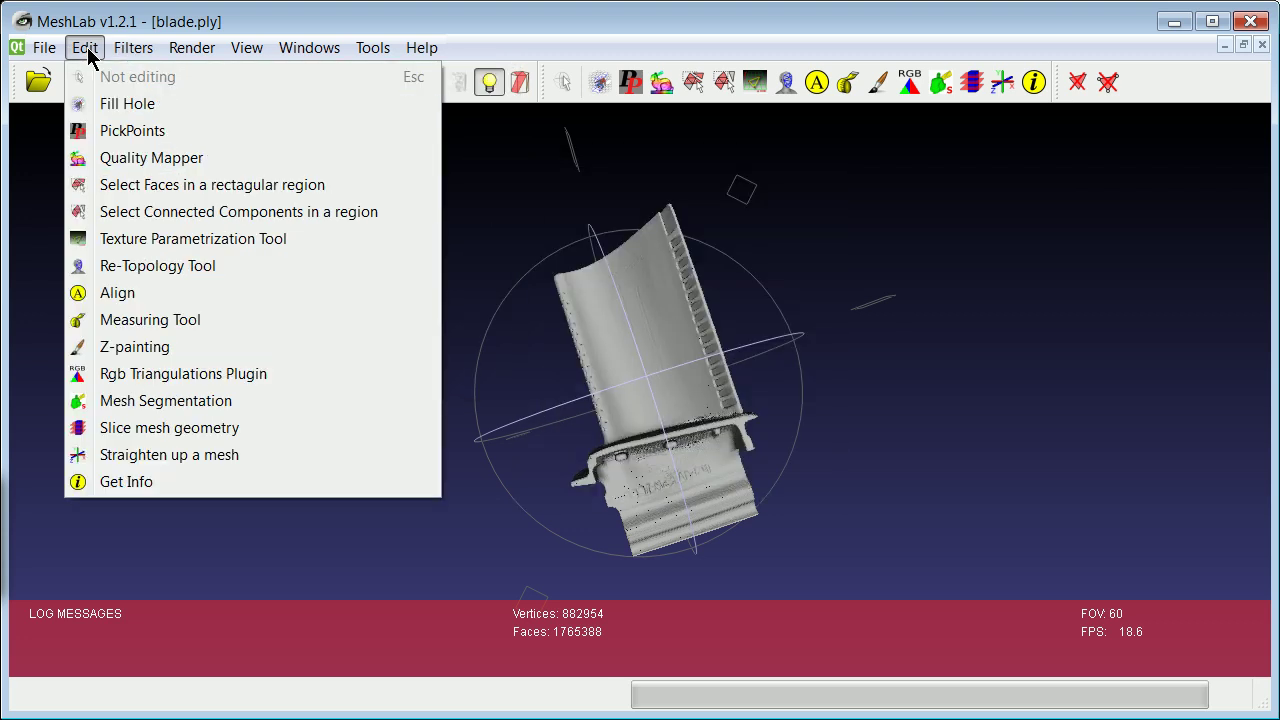
mouse_move(187, 55)
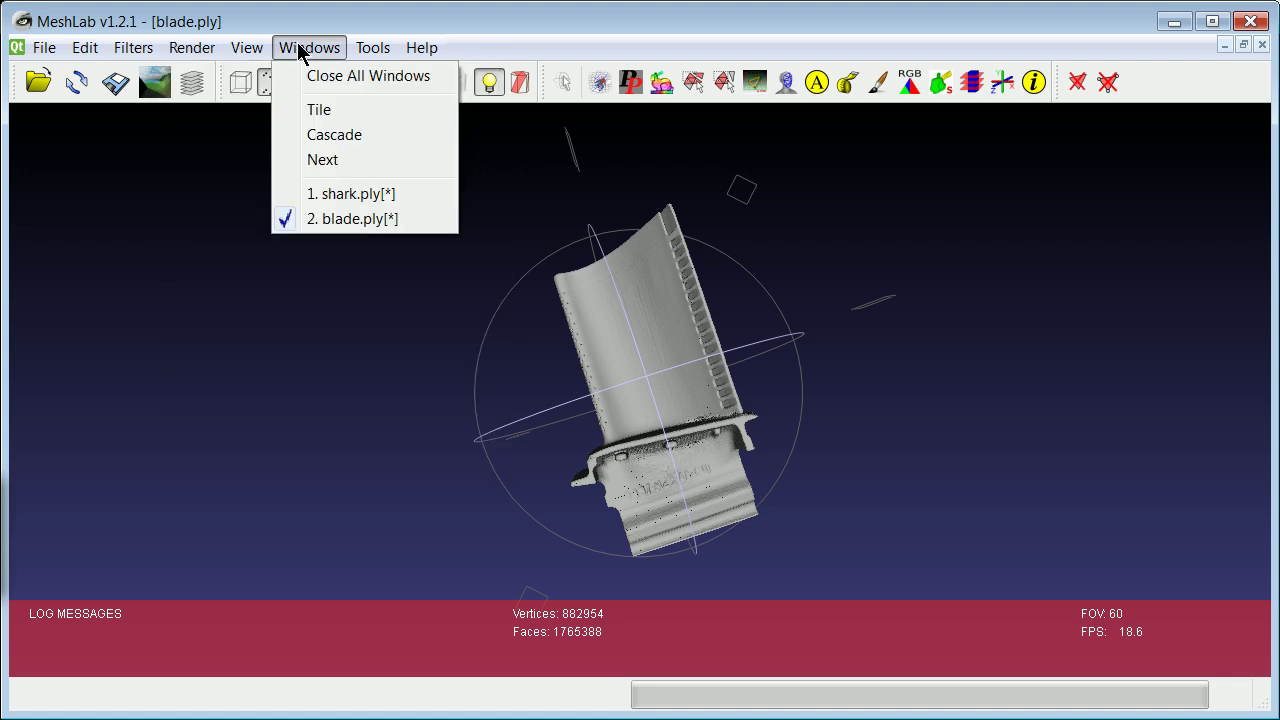
mouse_move(377, 53)
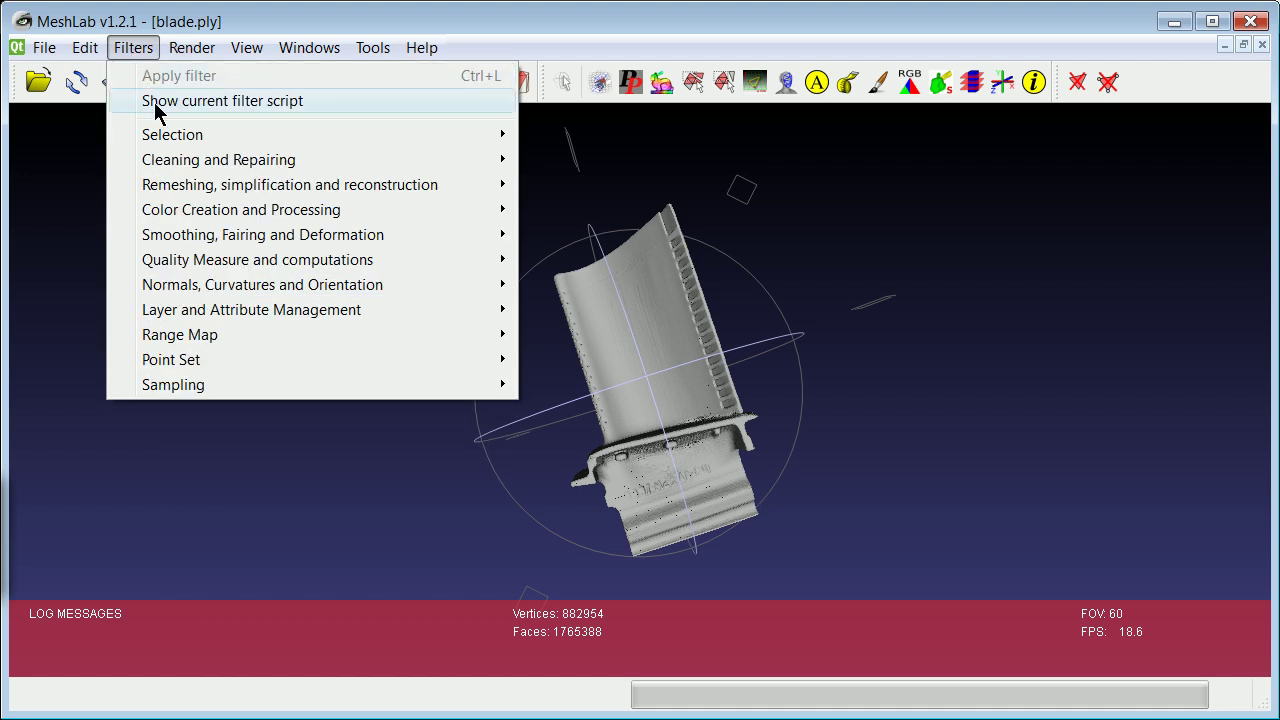
mouse_move(177, 161)
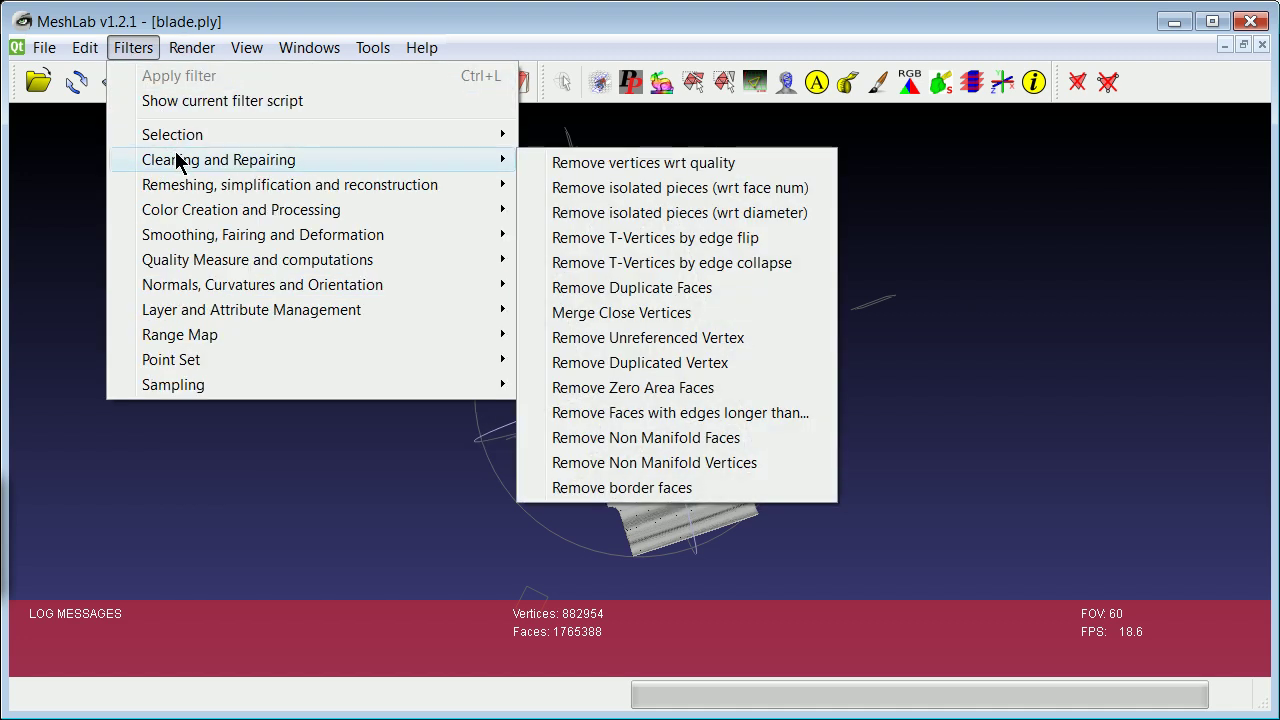
mouse_move(200, 190)
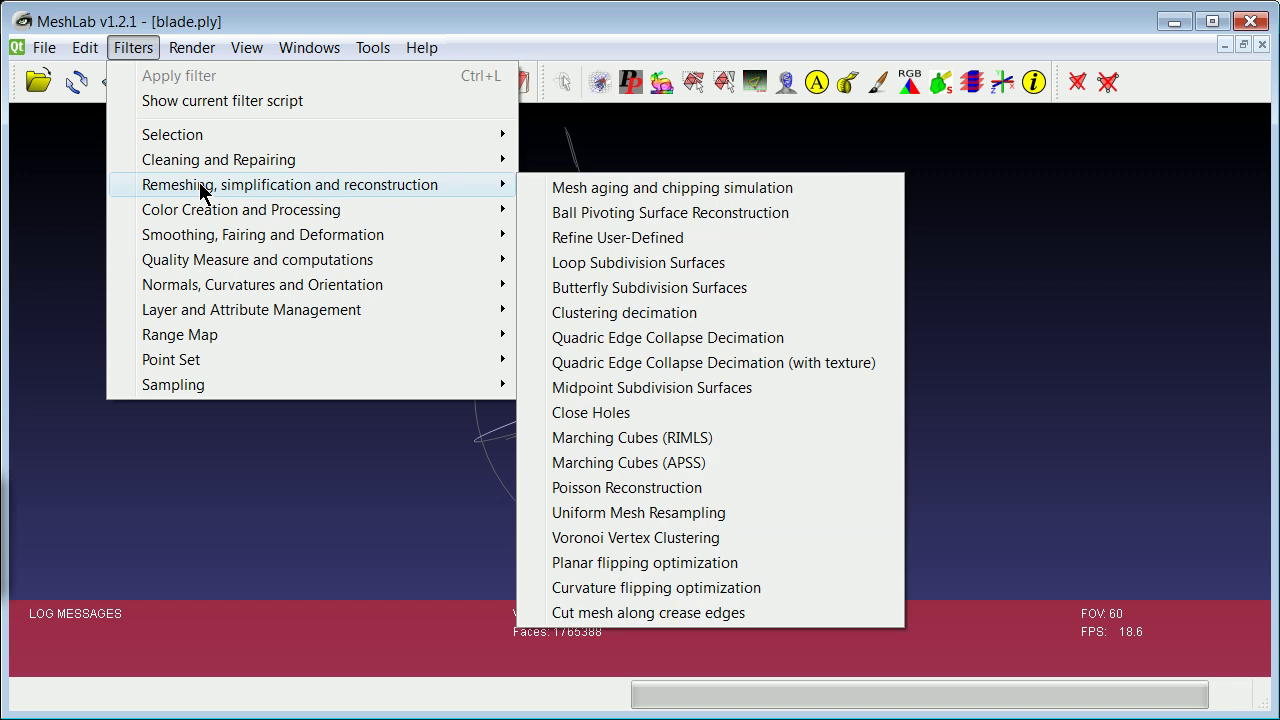
mouse_move(214, 219)
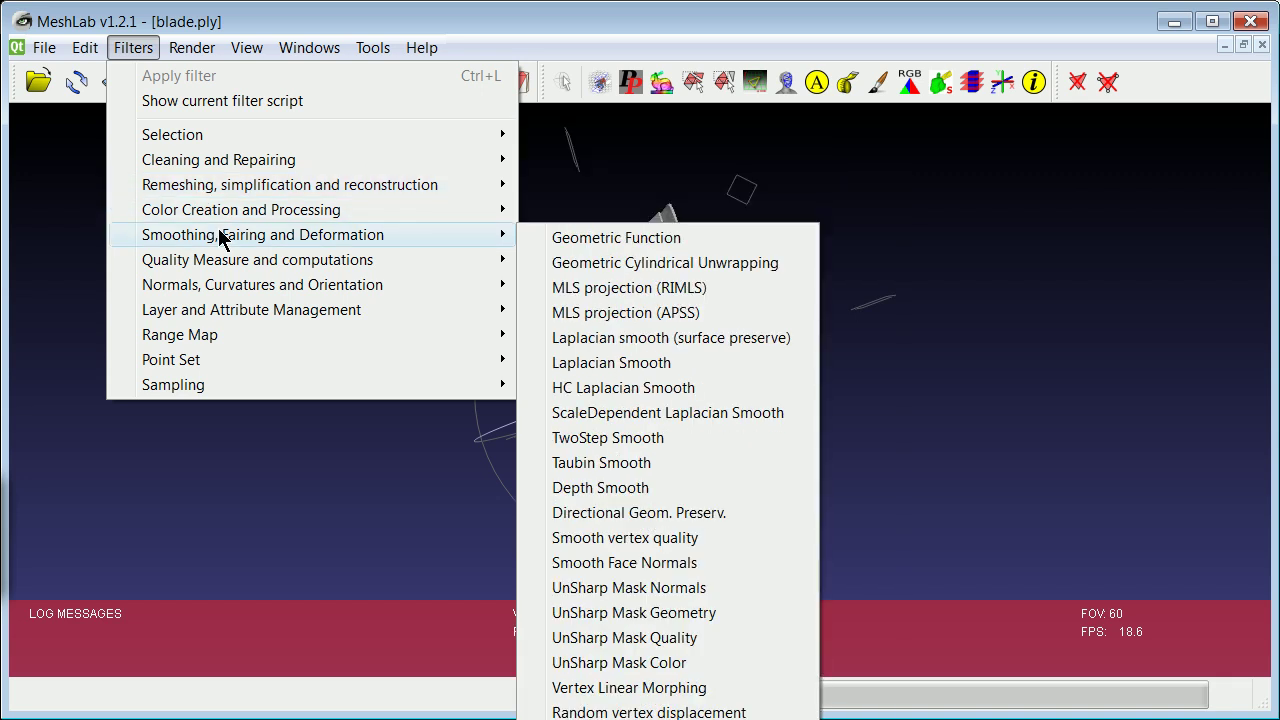
mouse_move(224, 262)
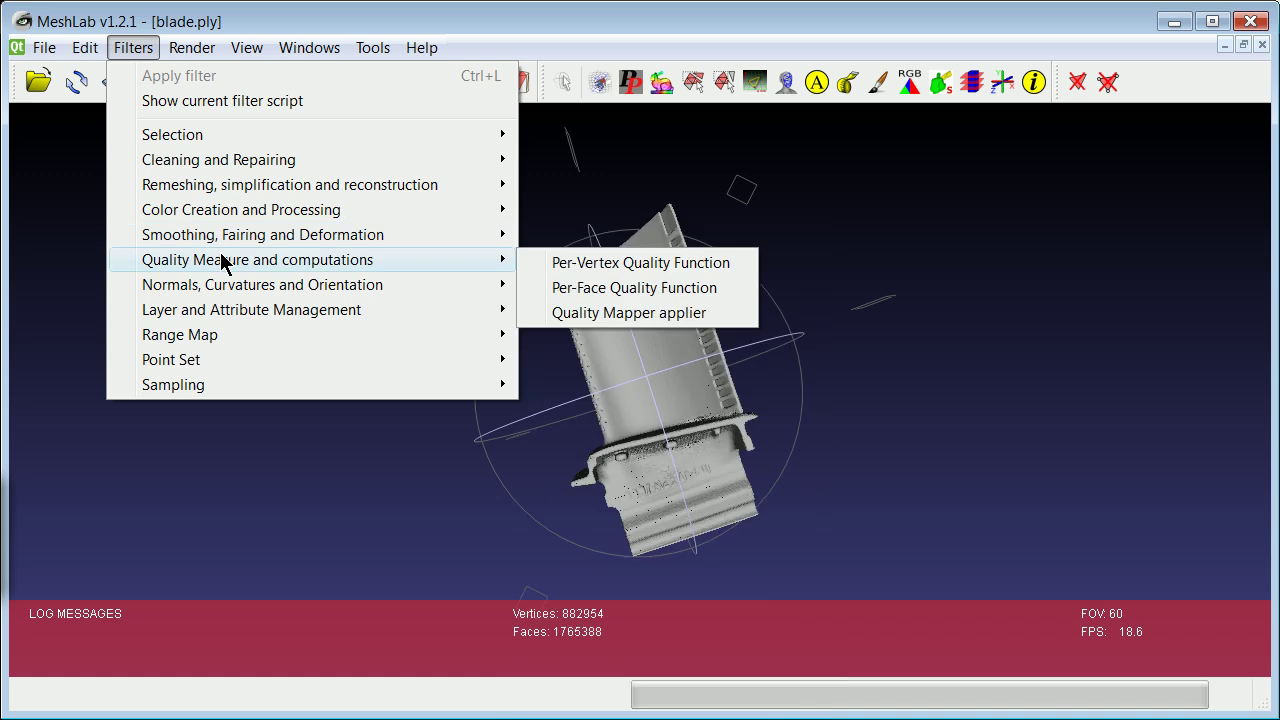
mouse_move(231, 288)
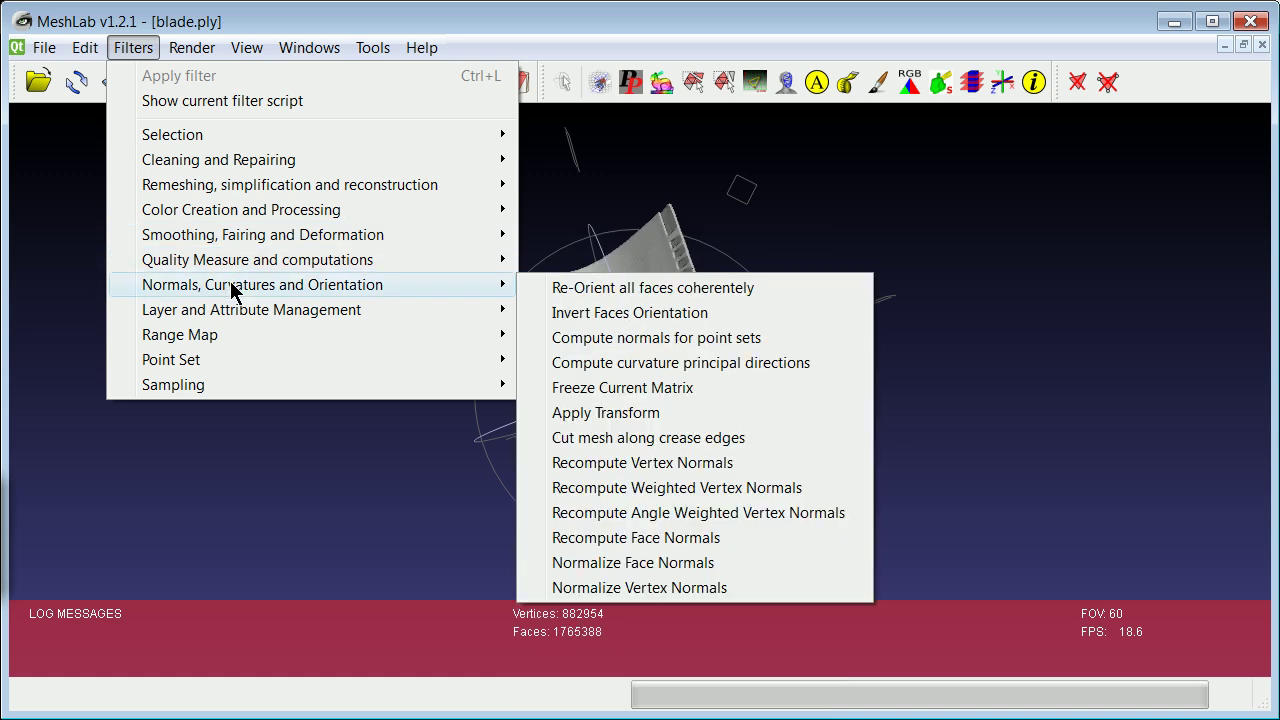
click(609, 413)
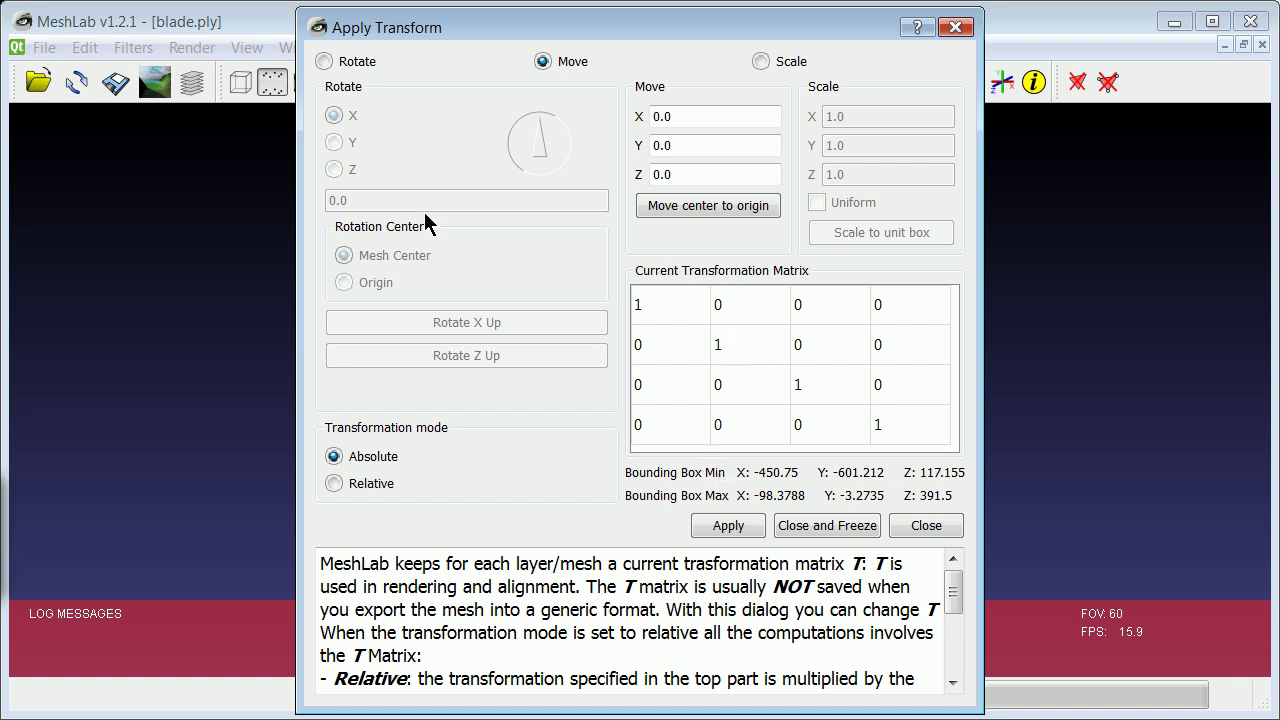
- Enter Move values X 10, Y 20, Z 30 and apply the translation to the blade
click(670, 145)
click(688, 118)
drag(697, 120, 621, 131)
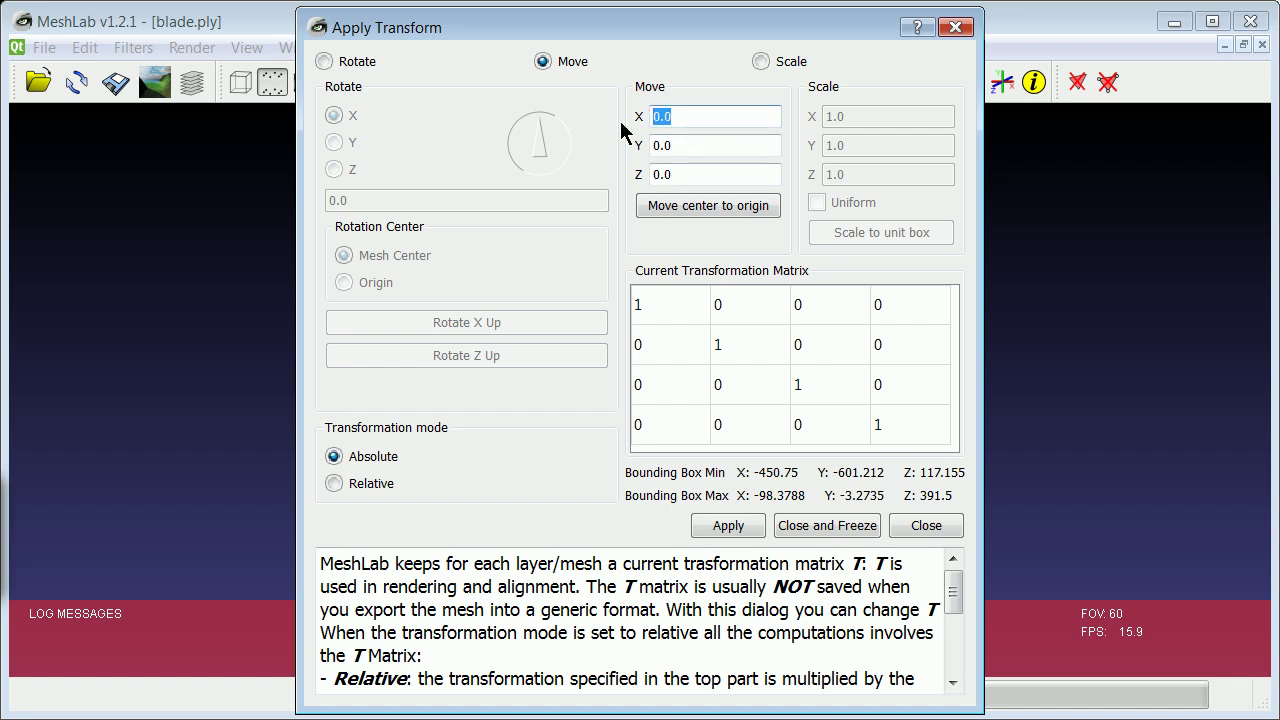
text(10)
click(697, 145)
drag(697, 145, 632, 176)
text(2)
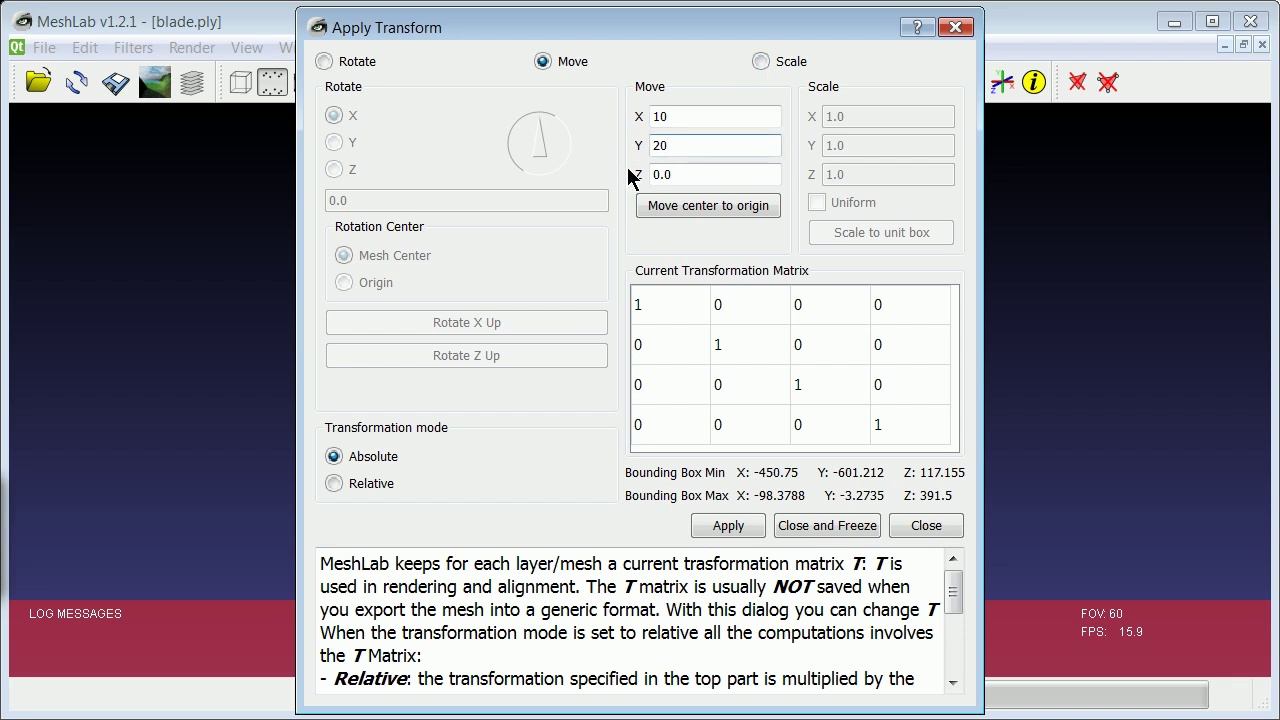
text(0)
click(674, 175)
drag(674, 175, 634, 183)
text(3)
click(729, 525)
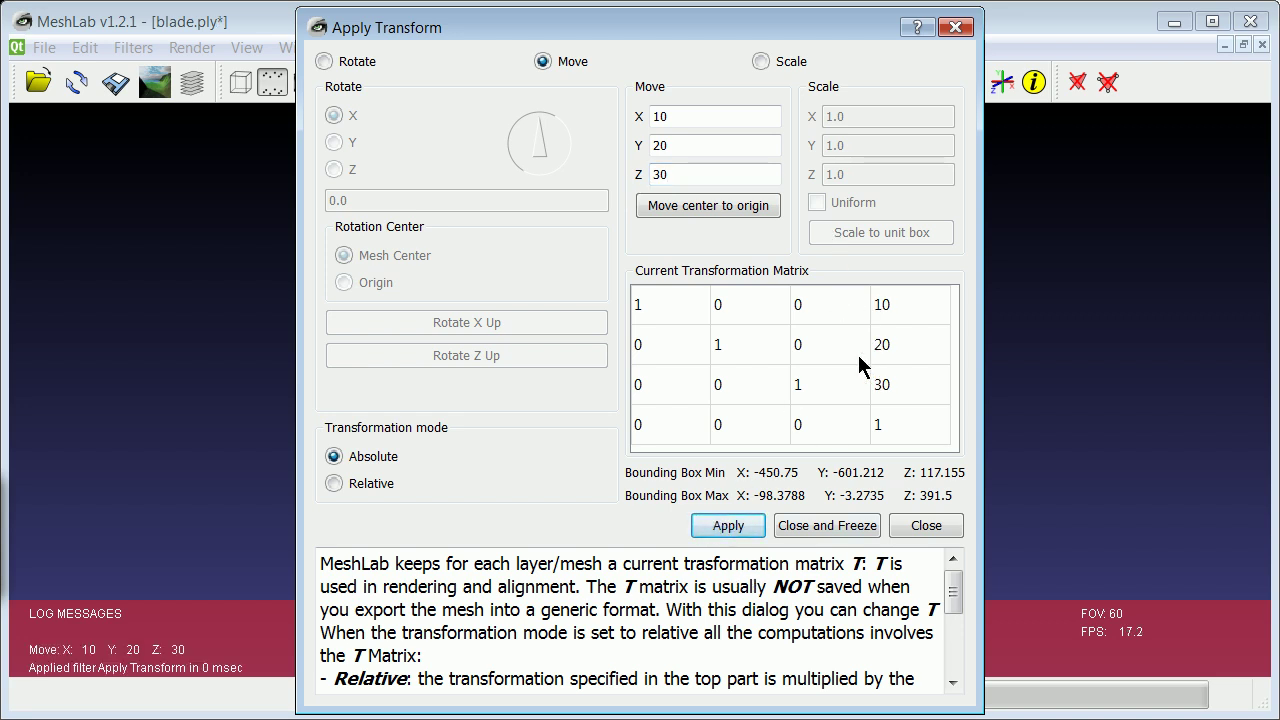
- Switch to Rotate and apply a 45° rotation about the X axis
click(324, 61)
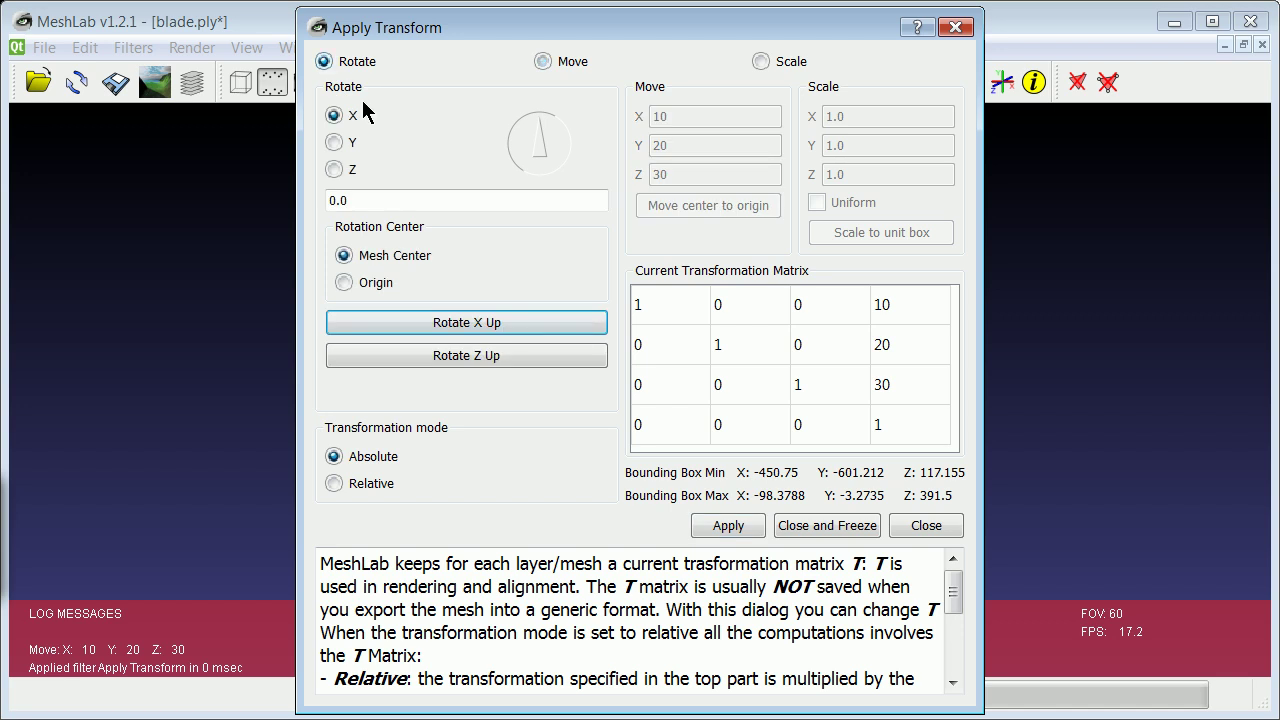
drag(366, 200, 294, 214)
text(45)
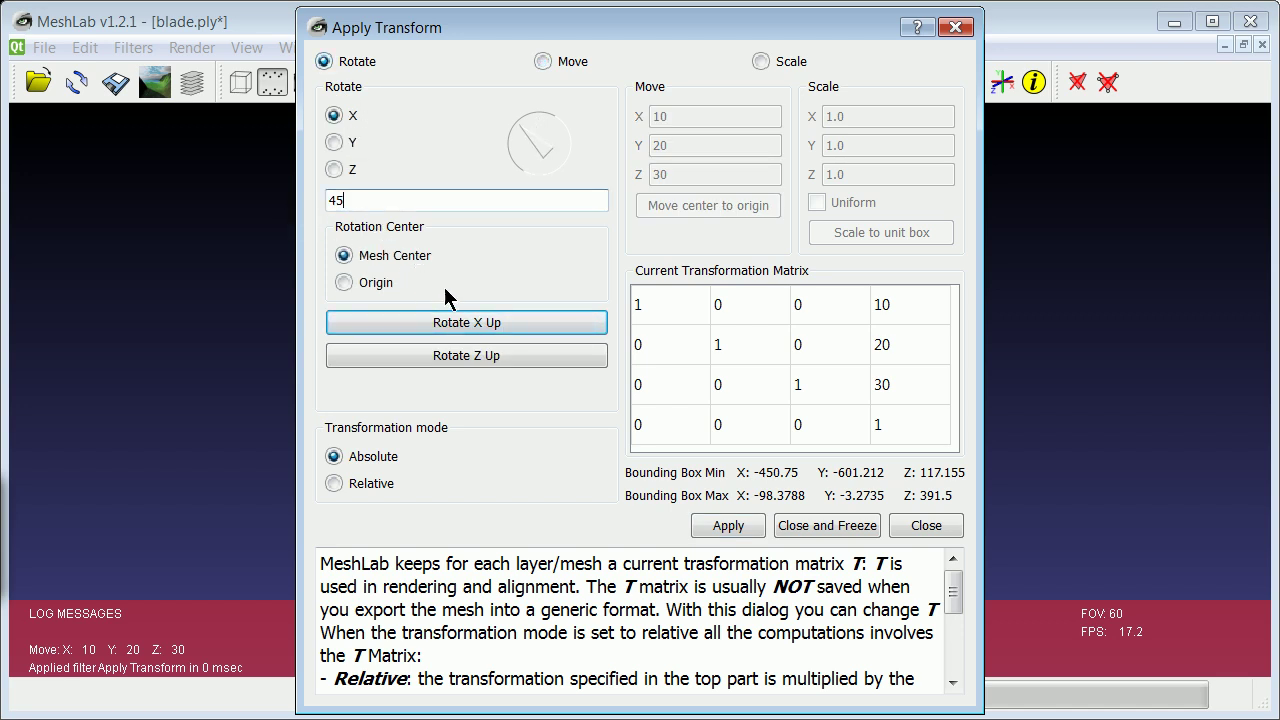
click(733, 531)
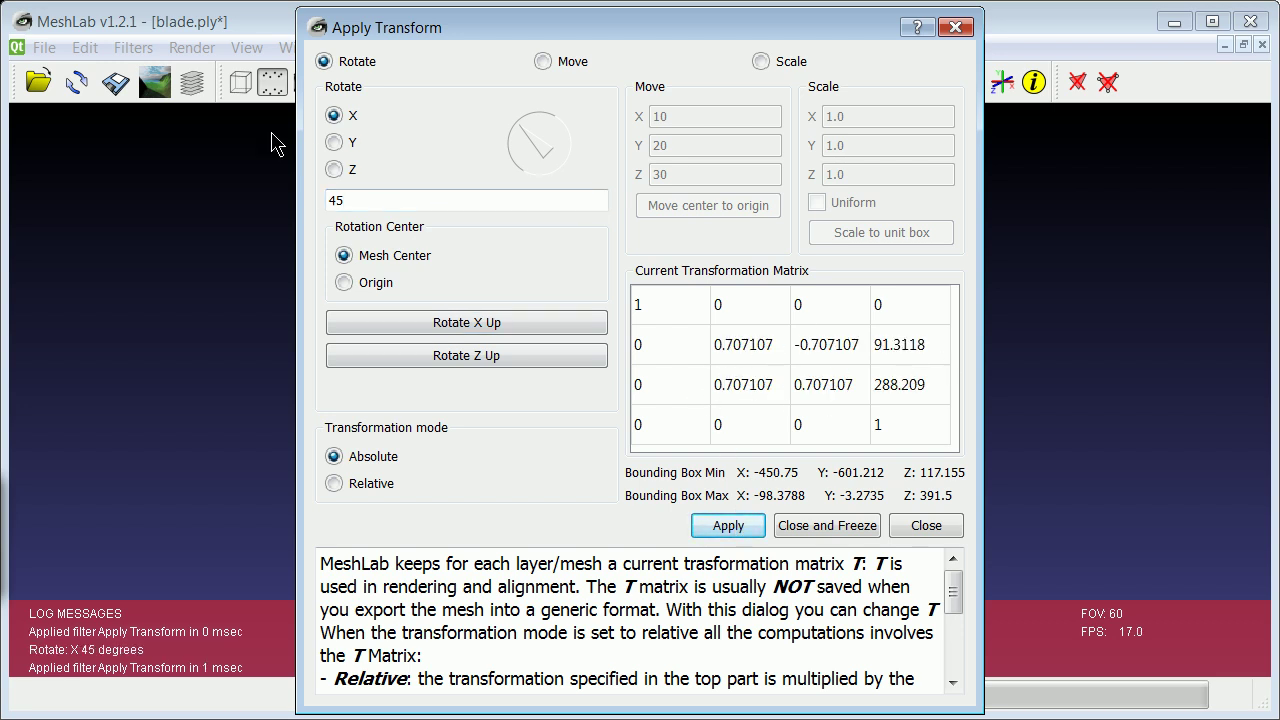
- Apply a 60° rotation about the Y axis, then 50° about the Z axis
click(335, 143)
drag(360, 200, 272, 222)
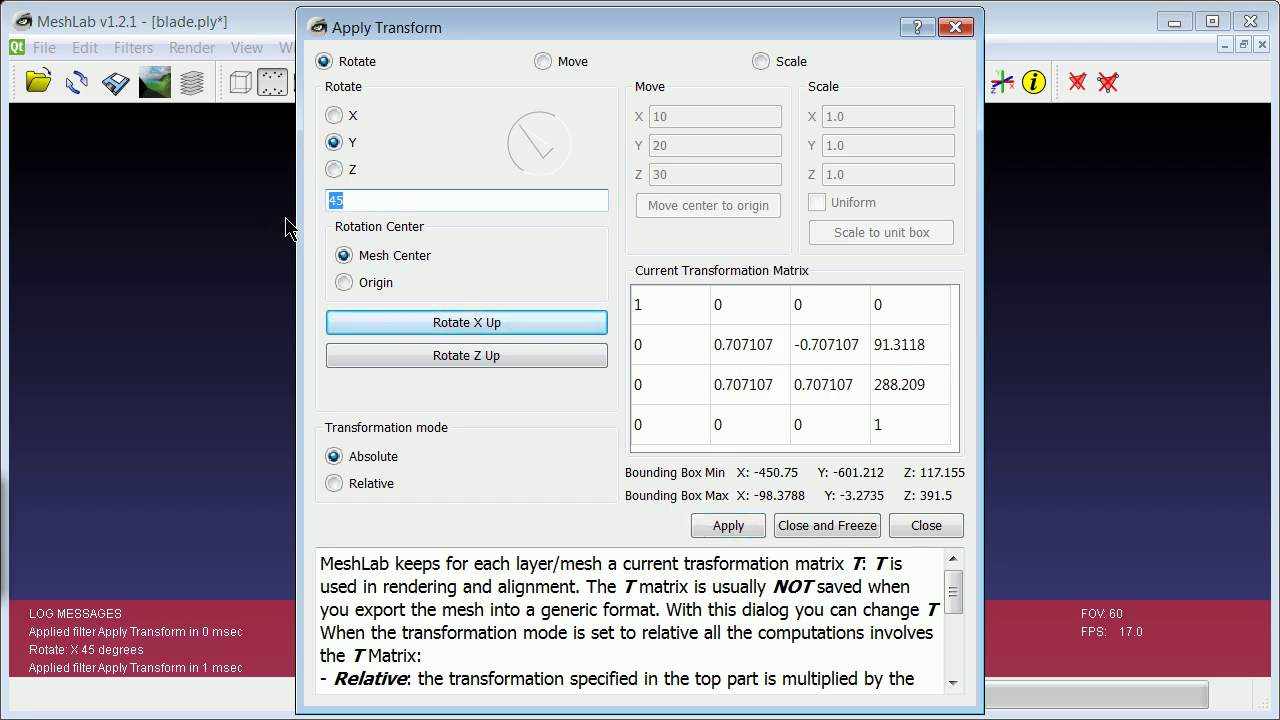
text(60)
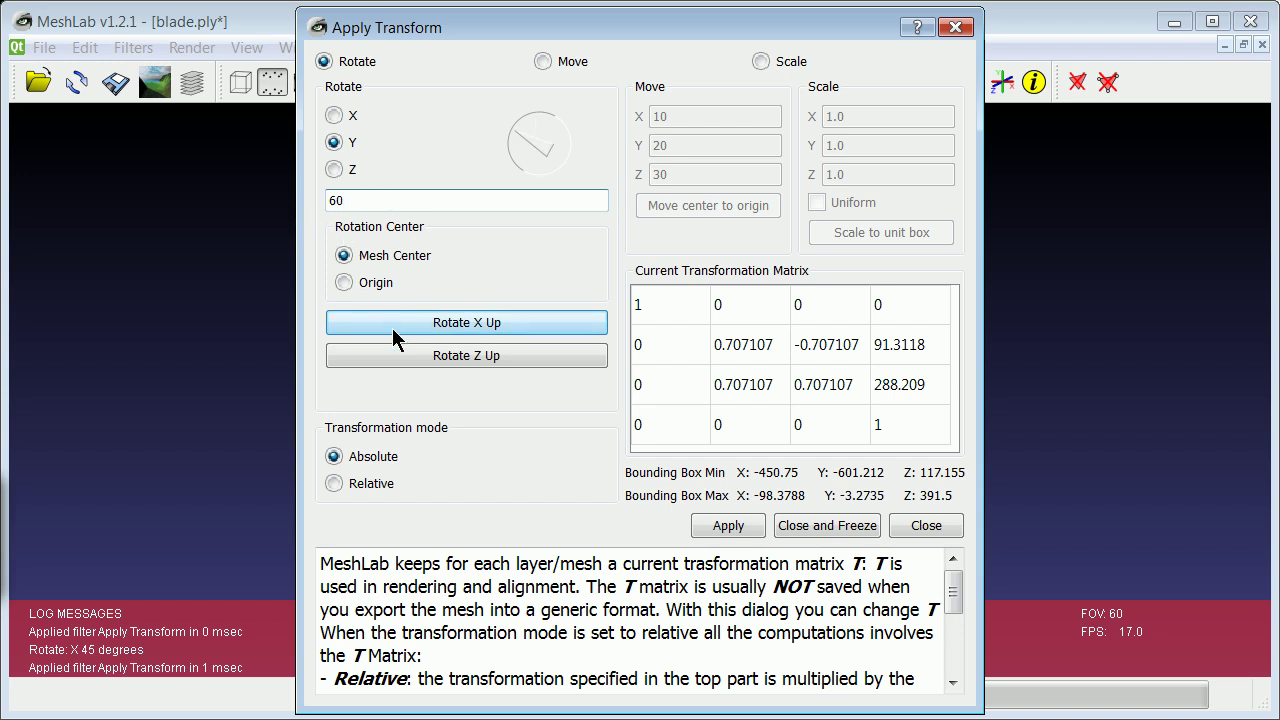
click(726, 525)
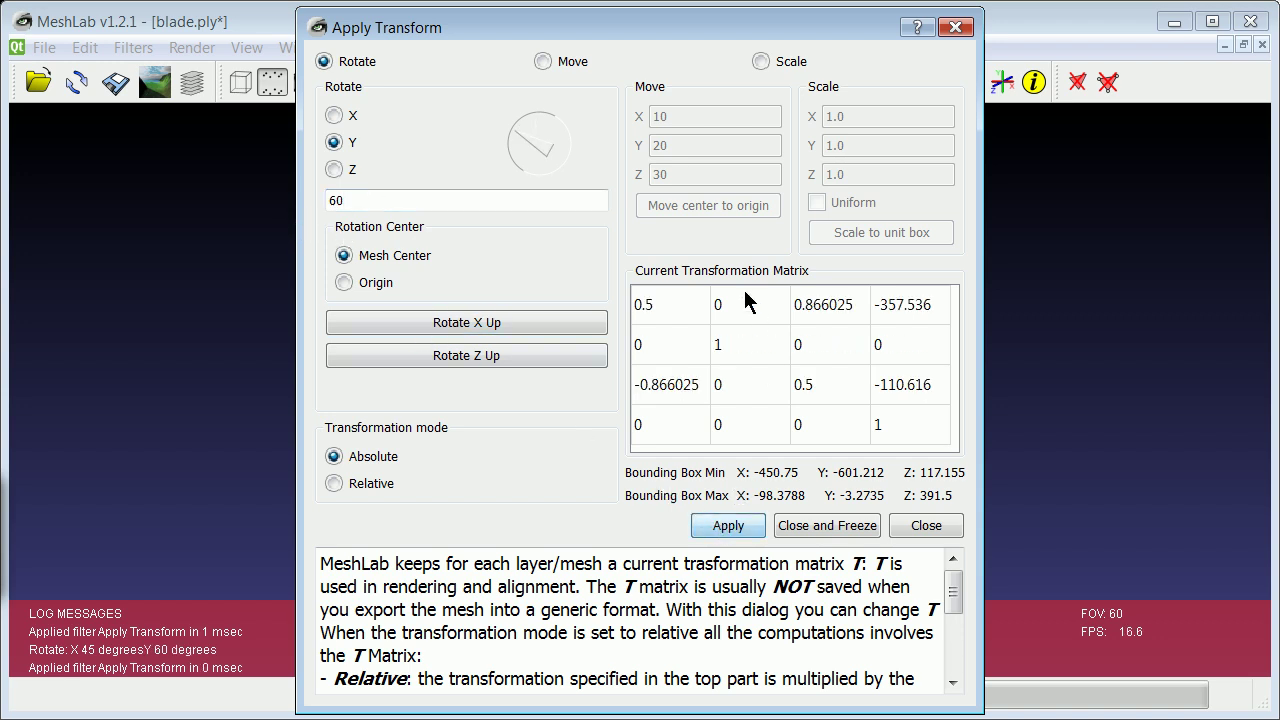
click(335, 170)
double_click(331, 201)
text(50)
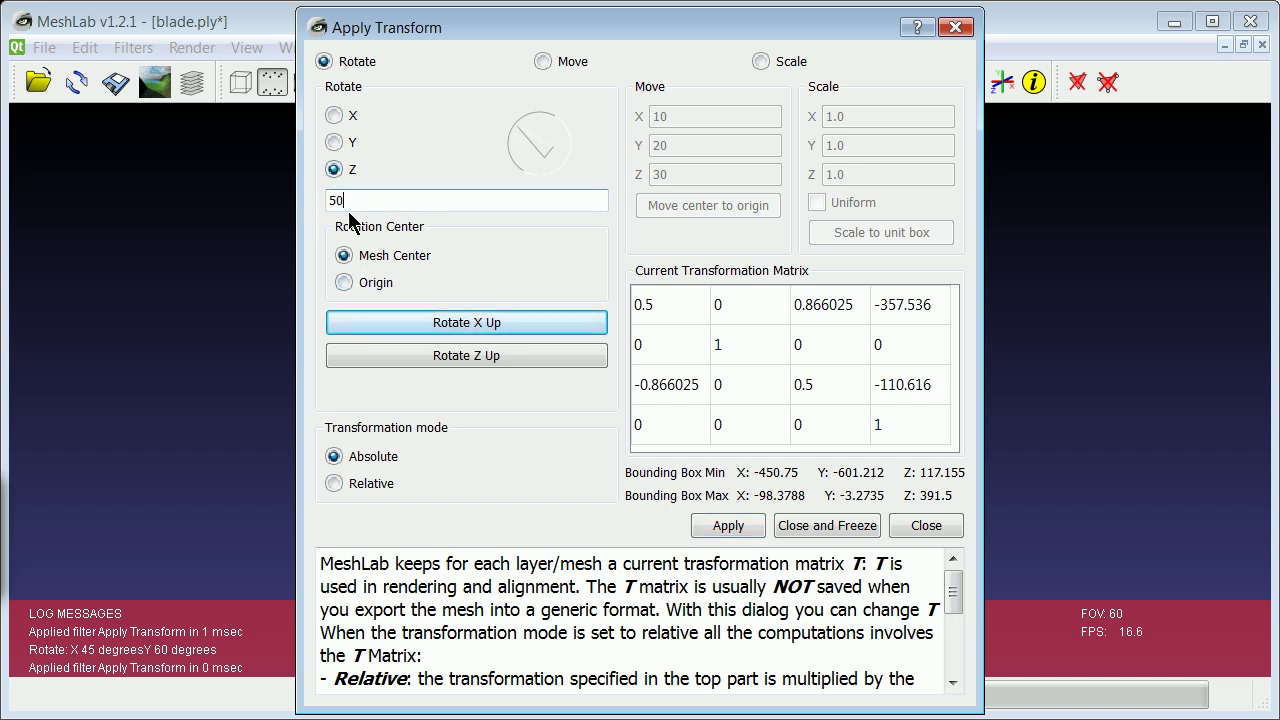
click(720, 524)
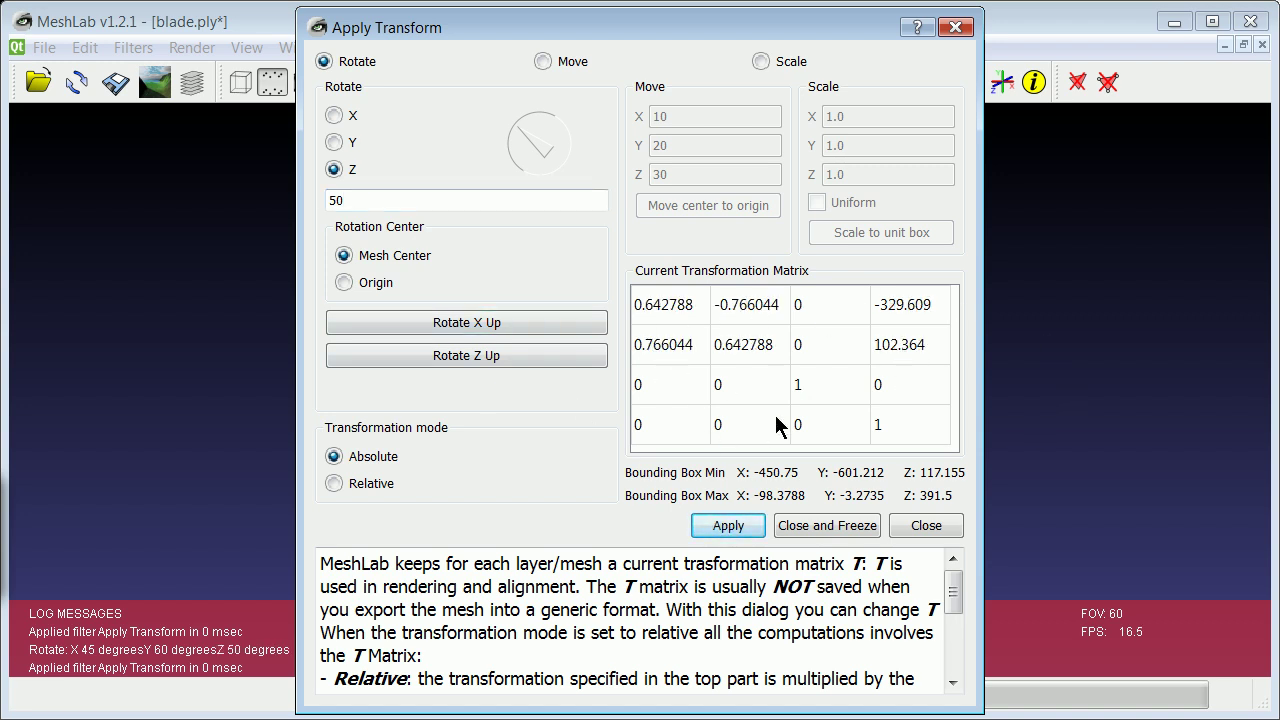
- Switch to Scale, apply X 4, then apply Scale to unit box giving 0.00167241 on all axes
click(761, 61)
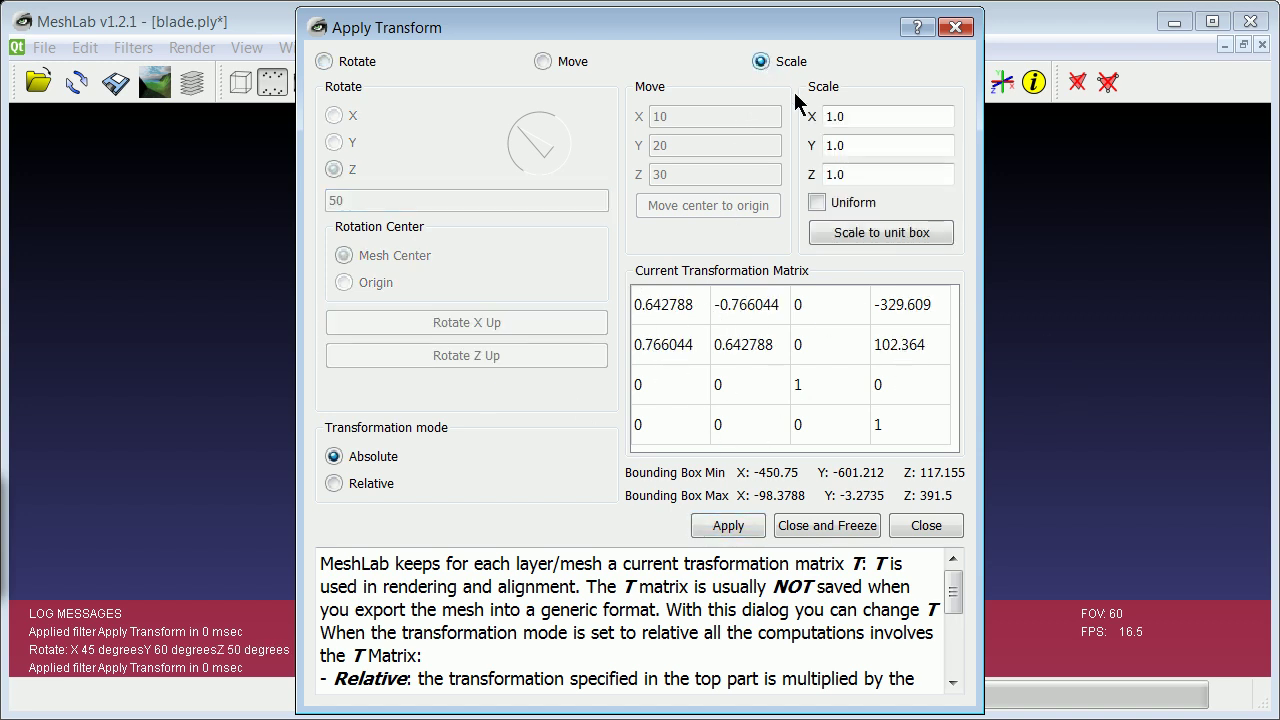
text(4)
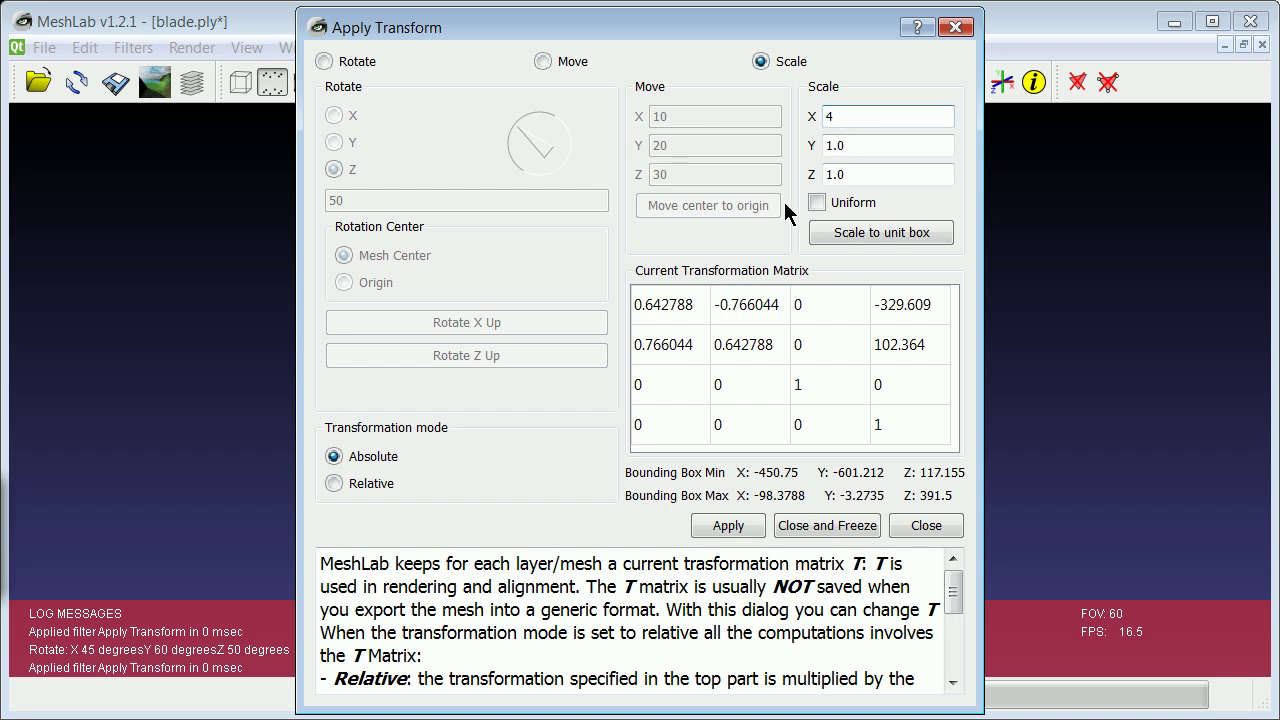
click(728, 525)
click(852, 229)
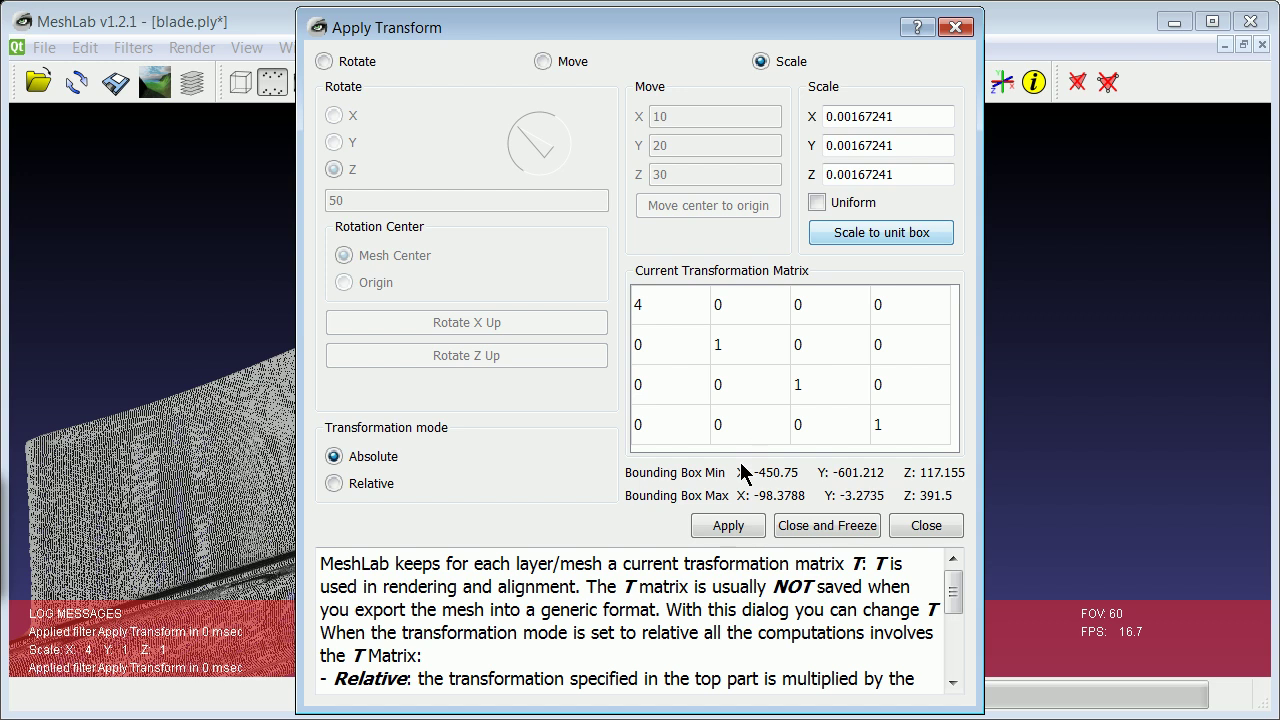
click(735, 525)
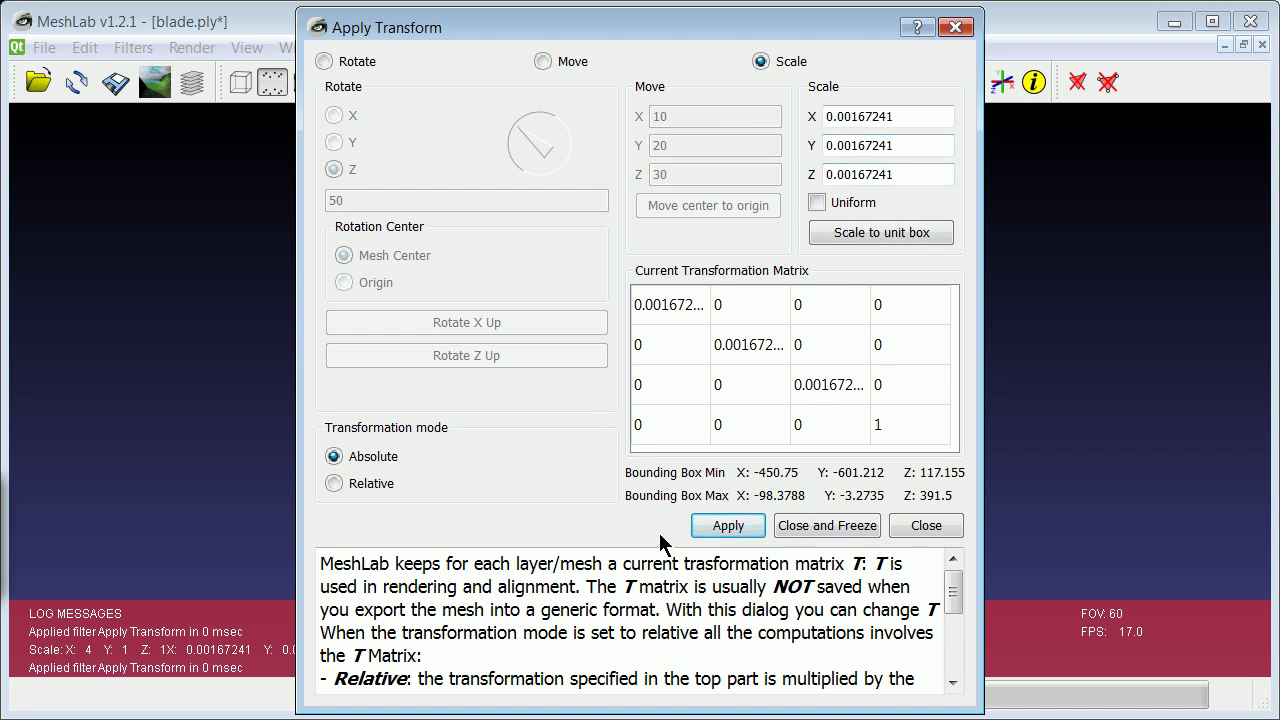
click(733, 524)
drag(558, 35, 1063, 132)
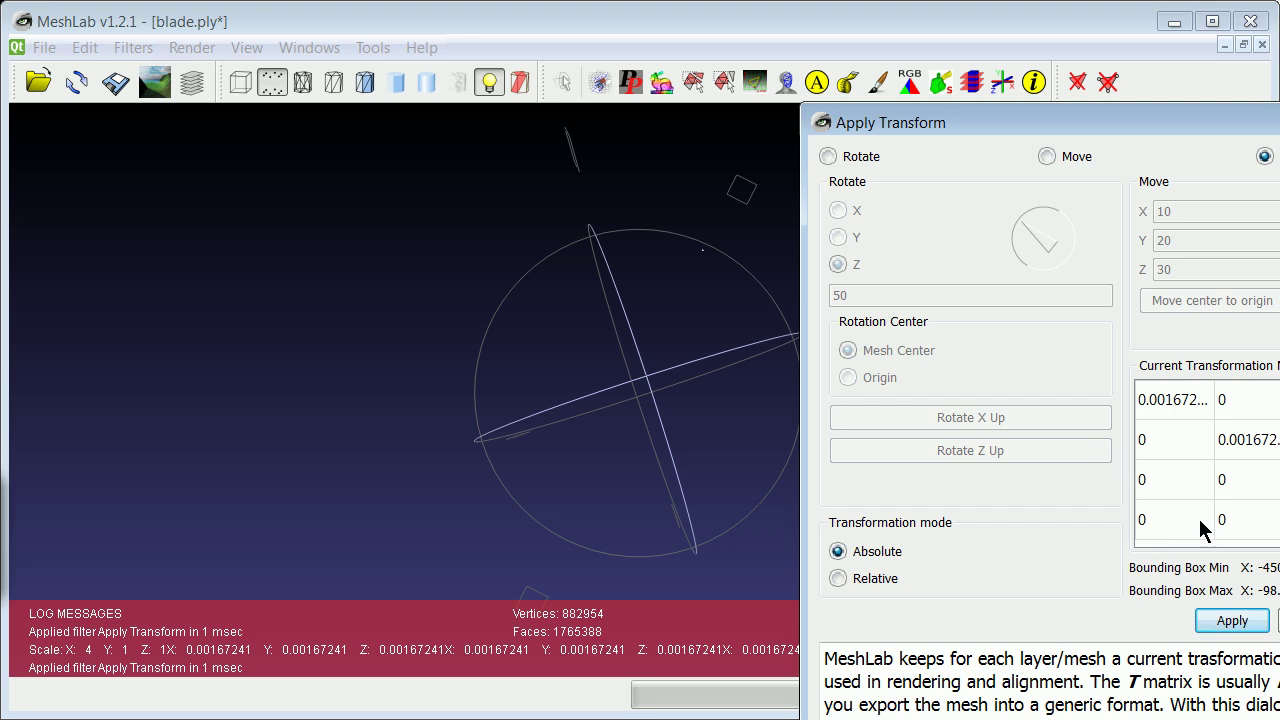
drag(1206, 122, 637, 87)
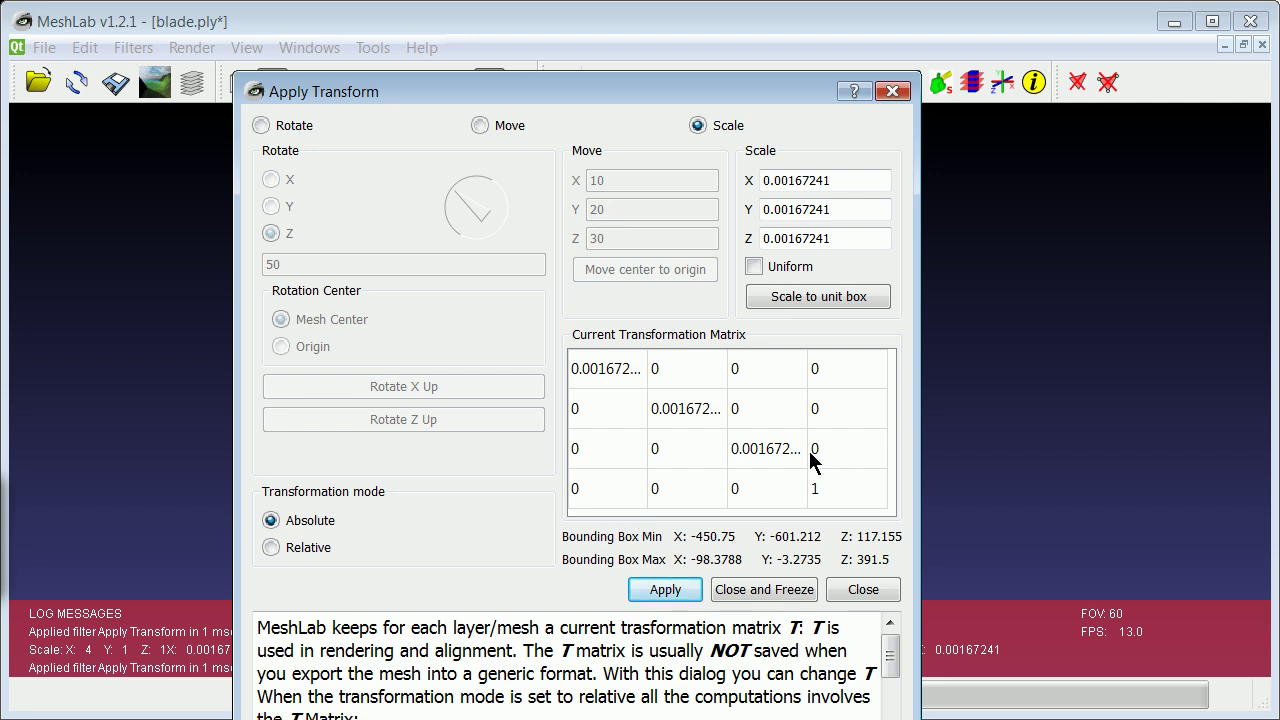
- Close Apply Transform and reopen blade.ply from the bin folder
click(893, 92)
click(45, 48)
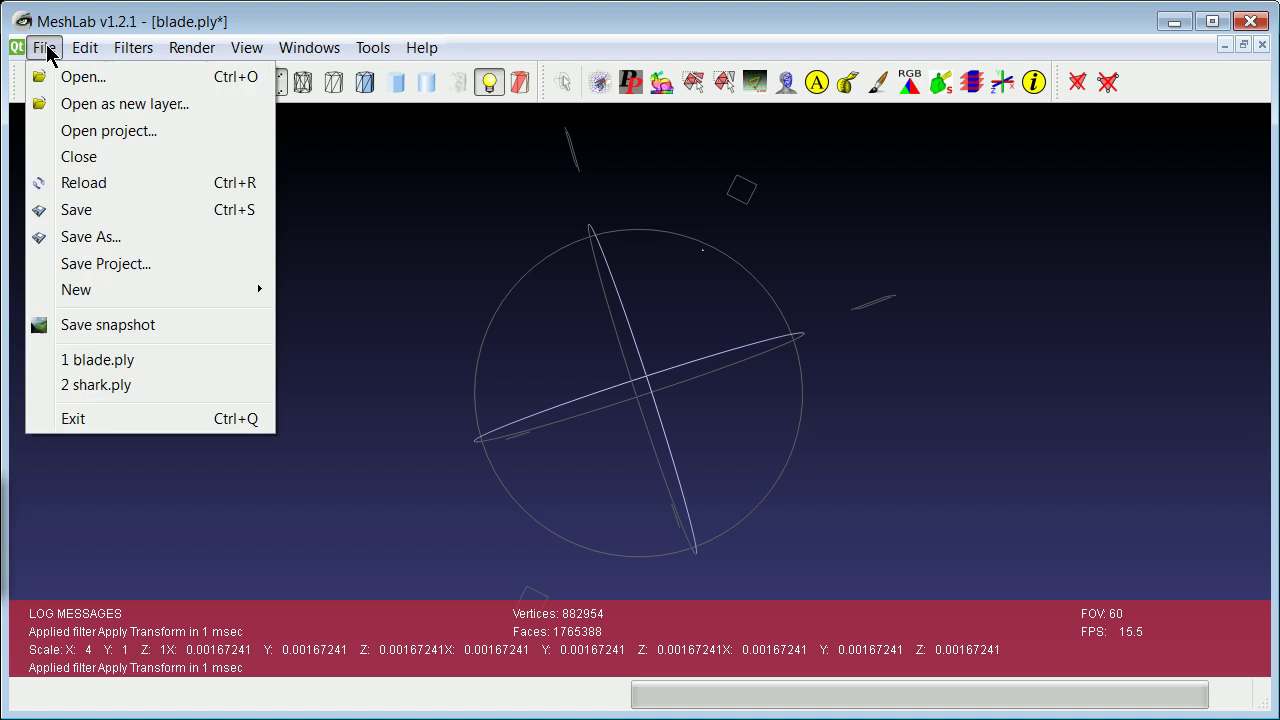
click(87, 78)
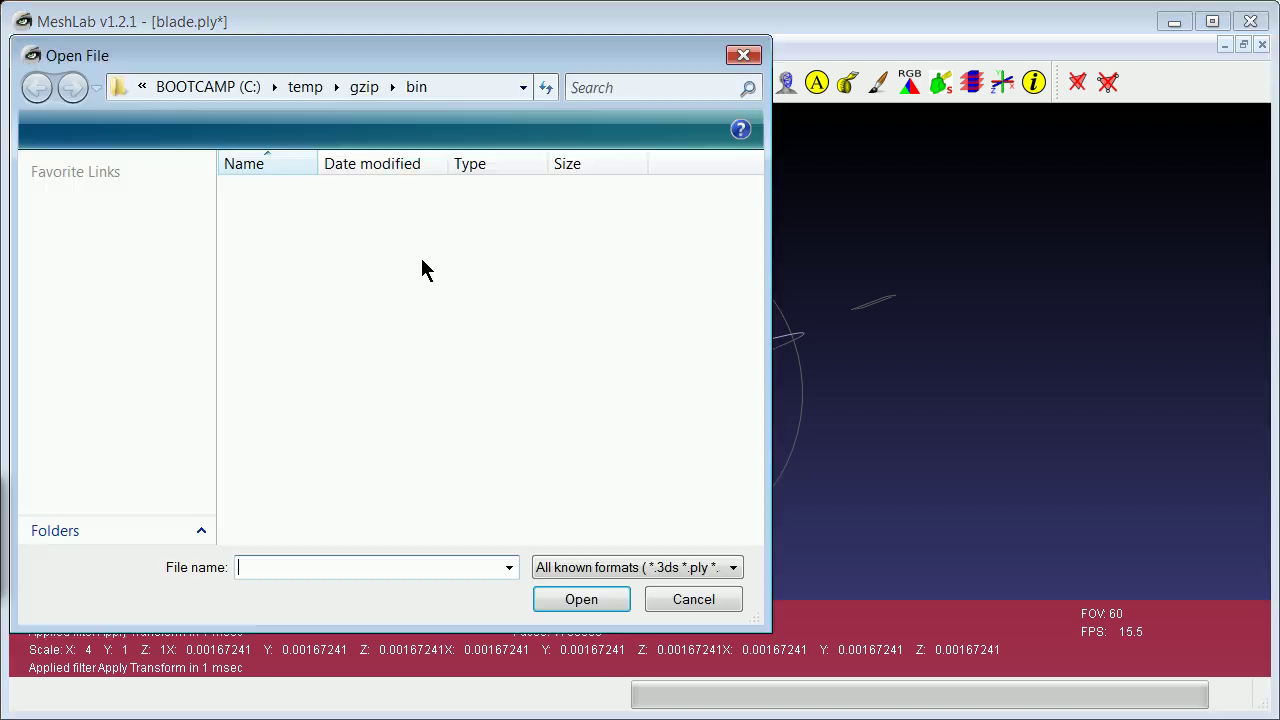
click(291, 222)
click(278, 189)
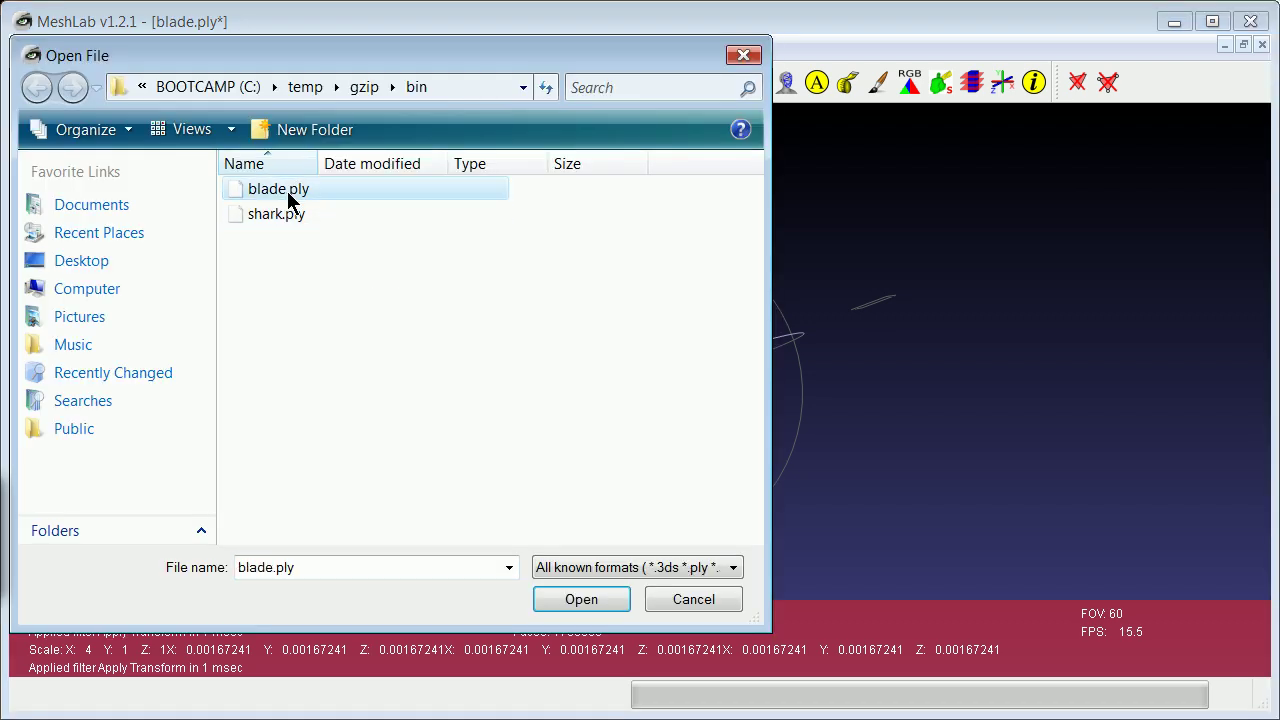
click(582, 600)
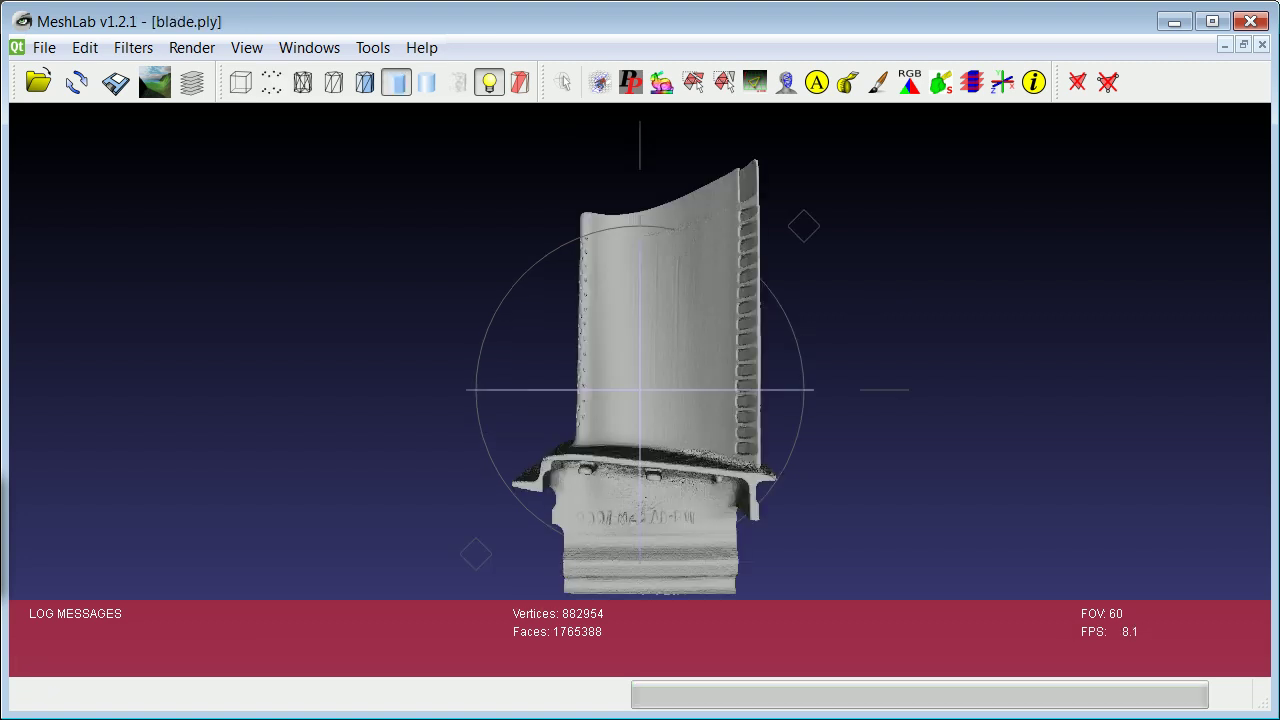
- Save As blade.dxf with DXF File Format type, confirming the export with default attributes
click(45, 48)
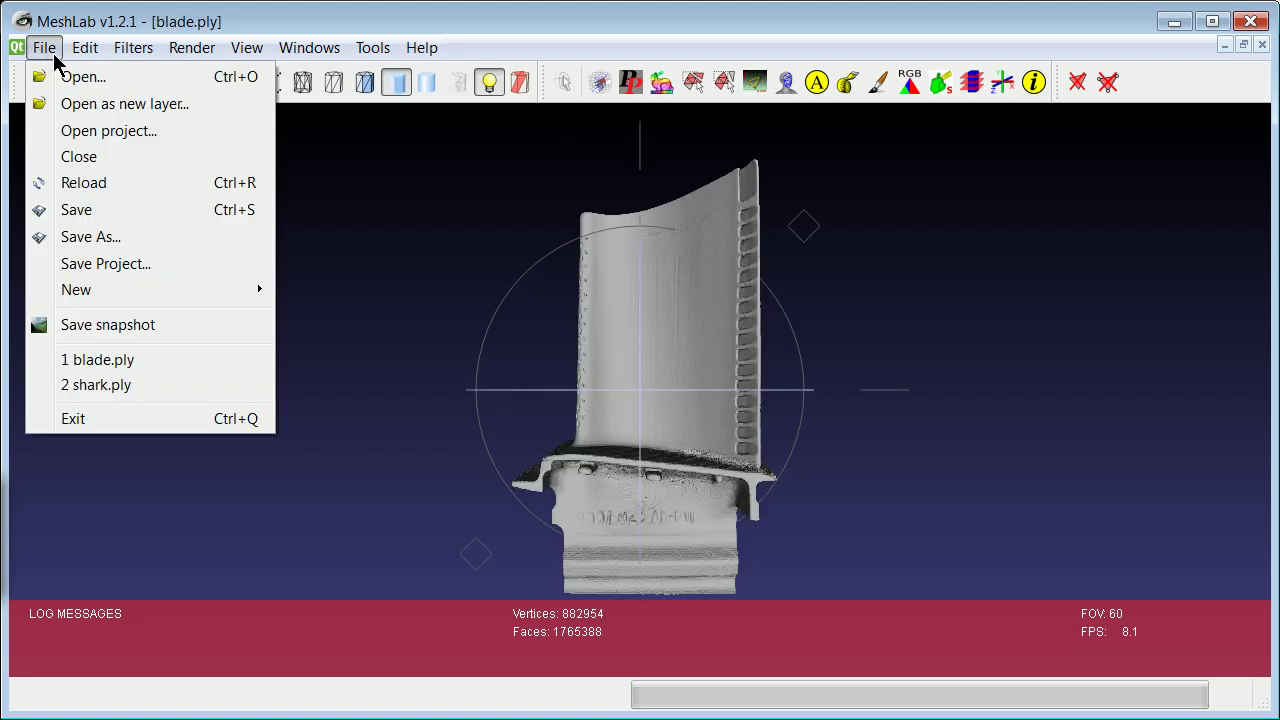
click(126, 241)
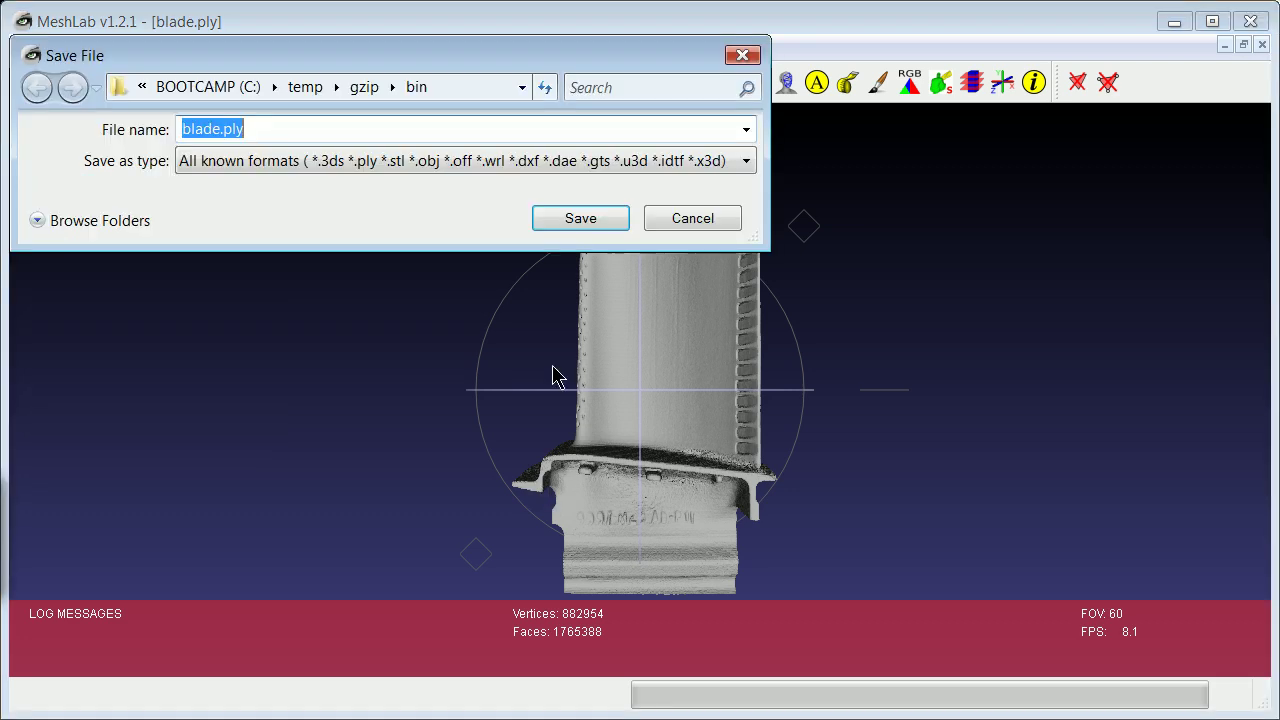
click(746, 165)
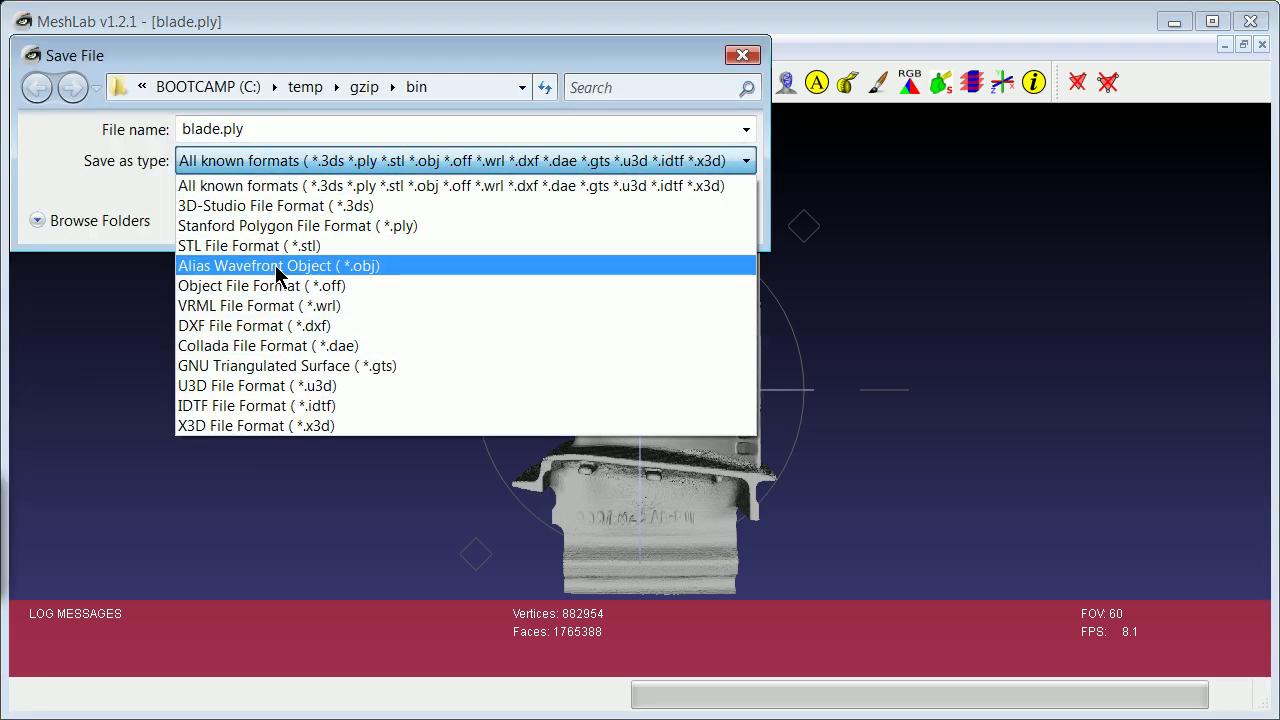
click(292, 338)
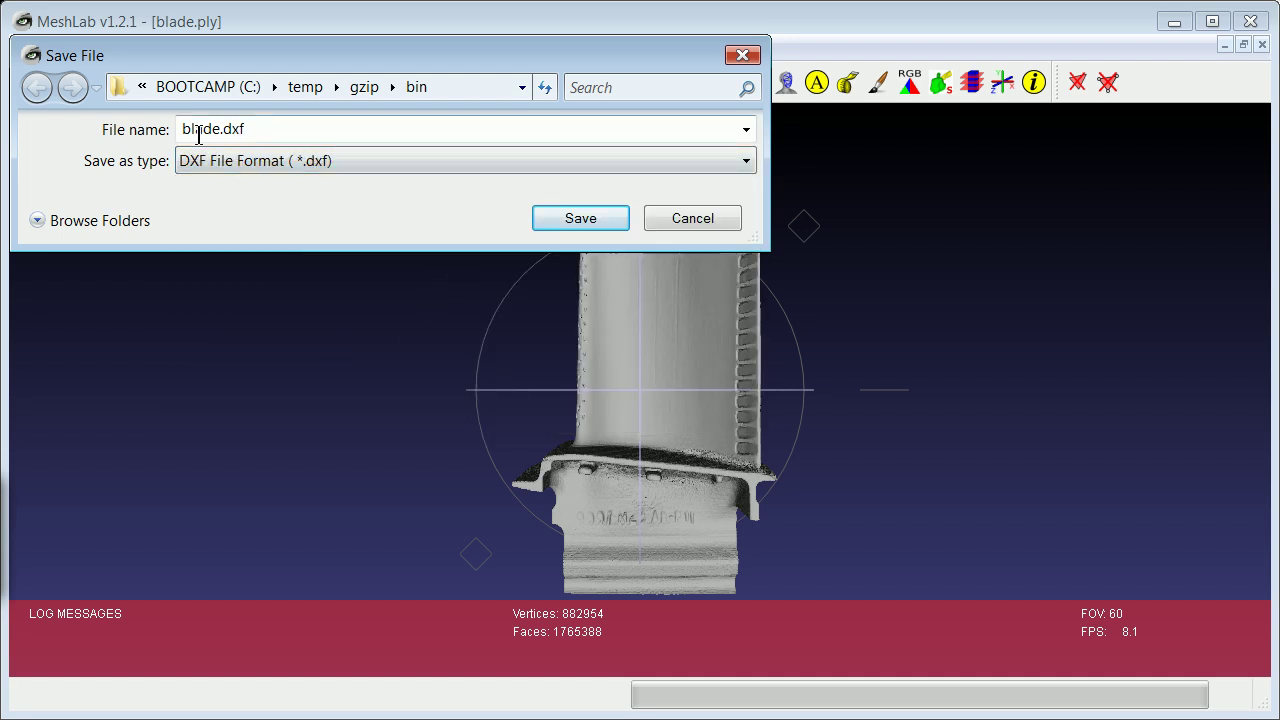
click(591, 229)
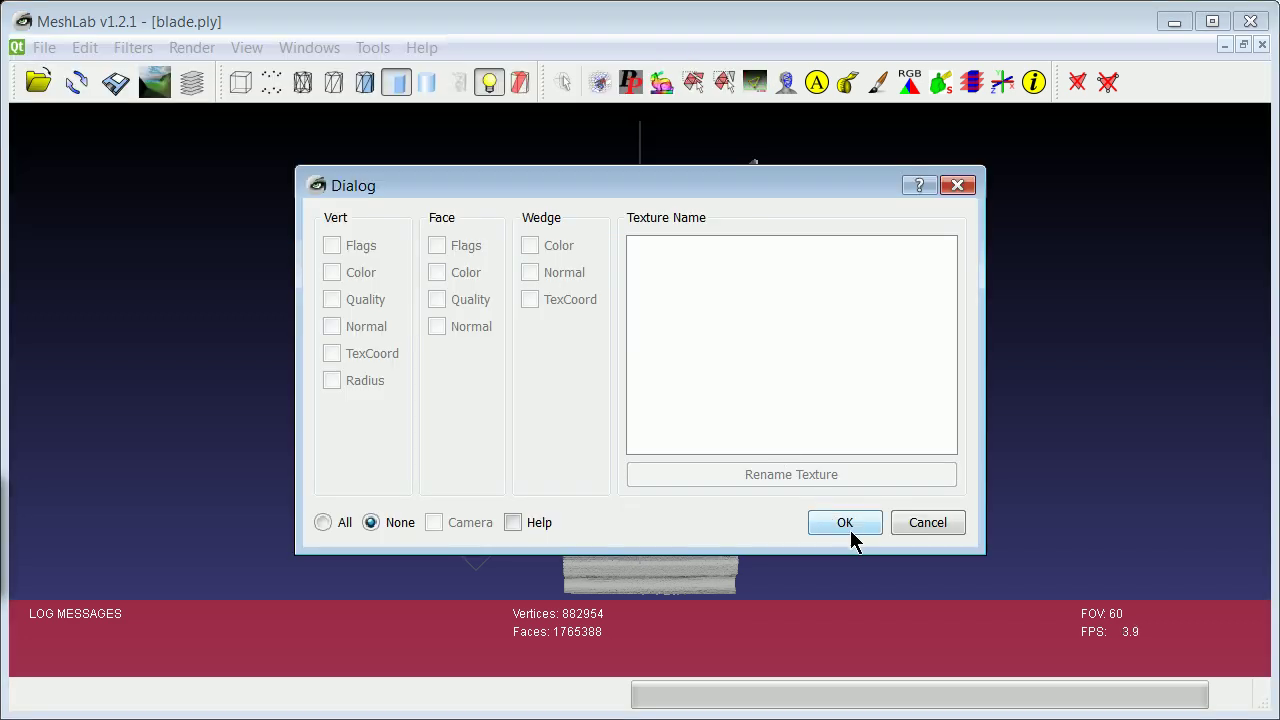
click(845, 522)
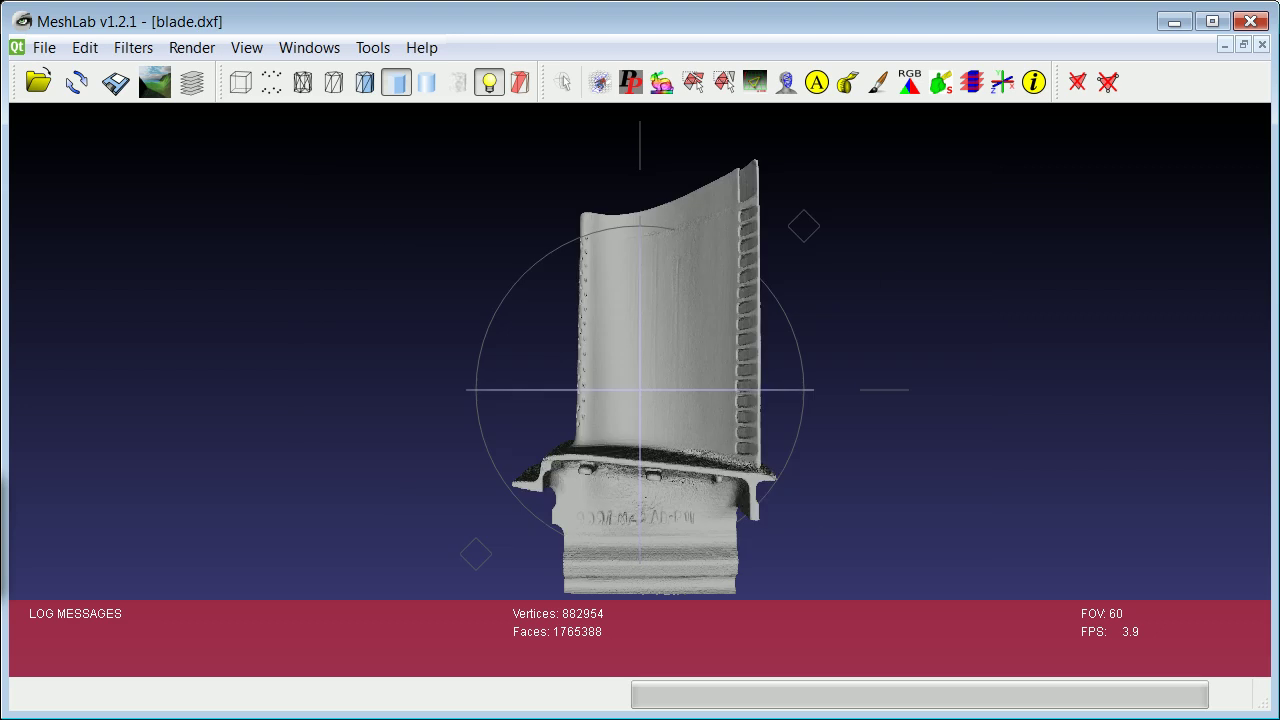
- Close MeshLab, launch AutoCAD 2009, enlarge its window and switch Drawing1 to the Model tab
click(1250, 22)
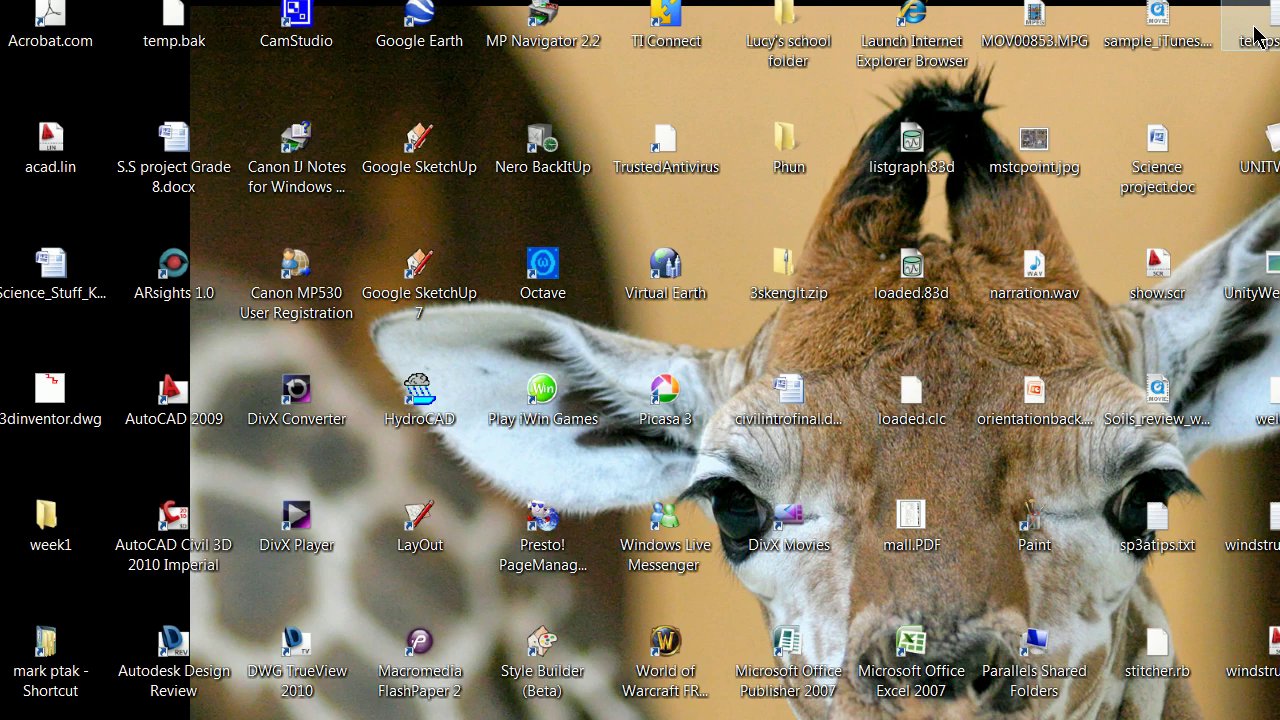
click(167, 388)
double_click(168, 389)
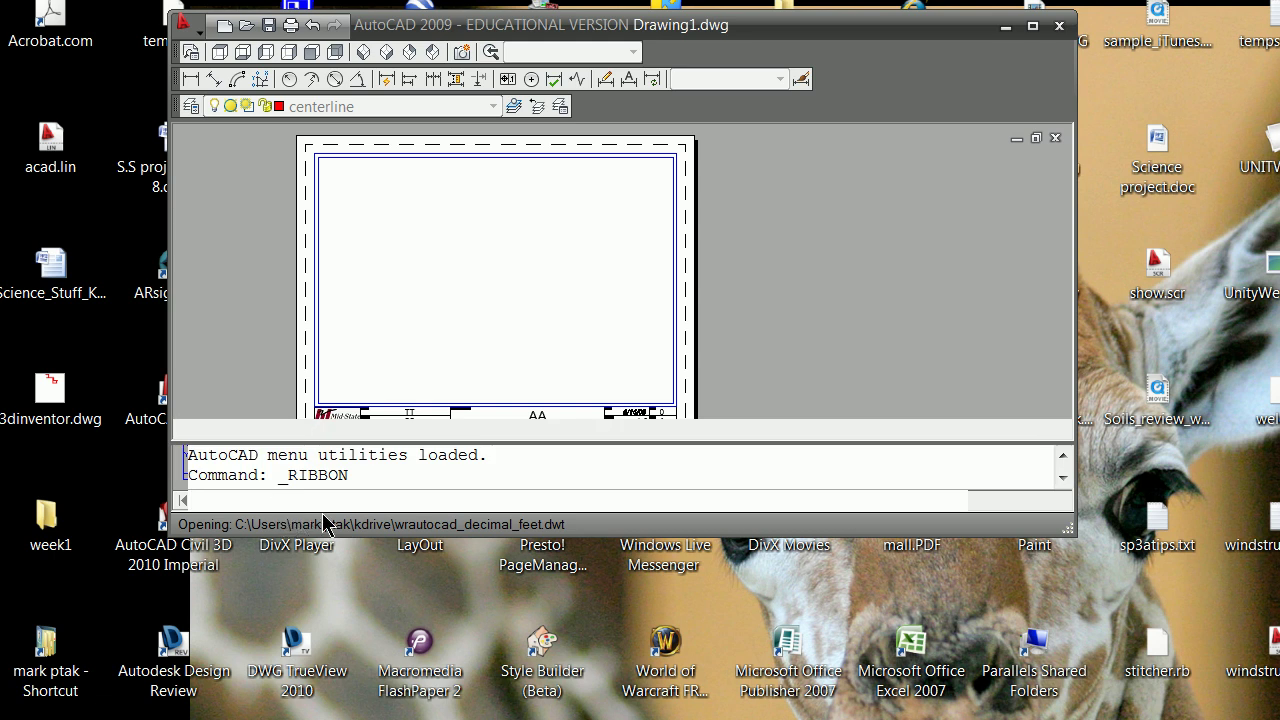
drag(1066, 536, 1140, 604)
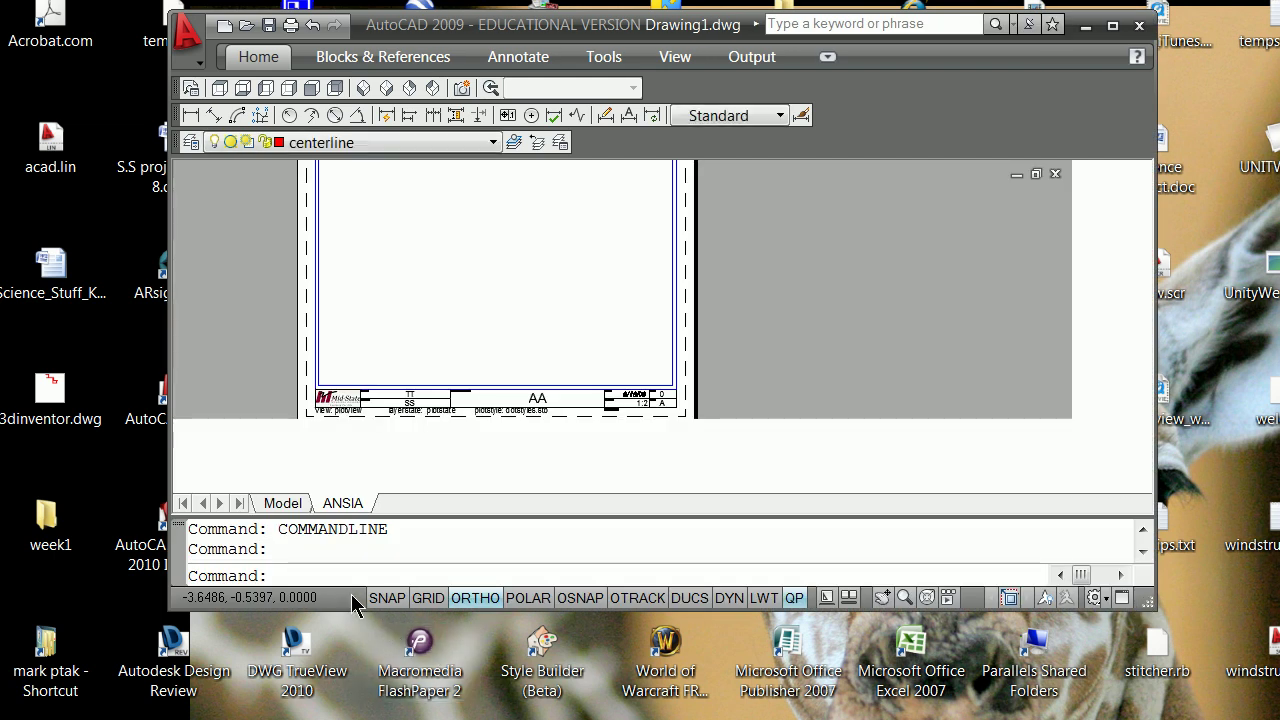
click(283, 504)
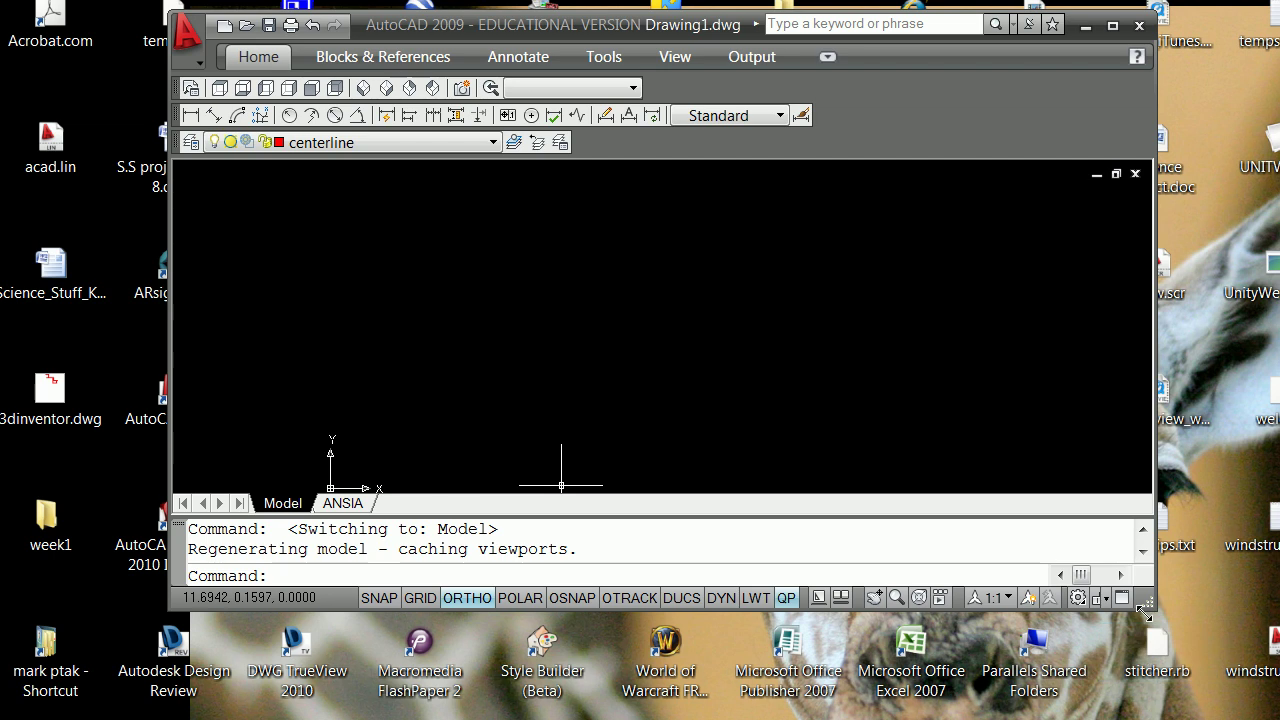
mouse_move(1148, 603)
mouse_down()
mouse_move(1195, 686)
mouse_move(1232, 689)
mouse_up()
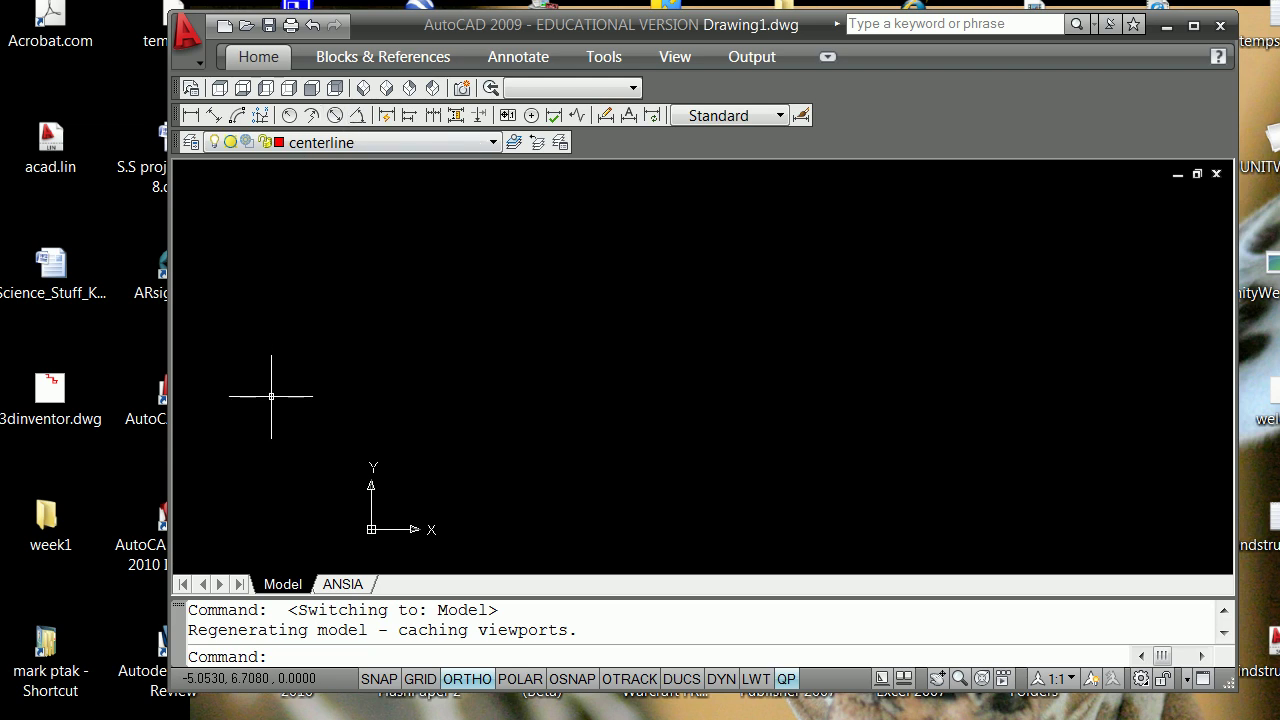
- Run DXFIN in AutoCAD 2009 and open blade.dxf from the bin folder
text(dxr)
key(BackSpace)
text(fin)
key(Return)
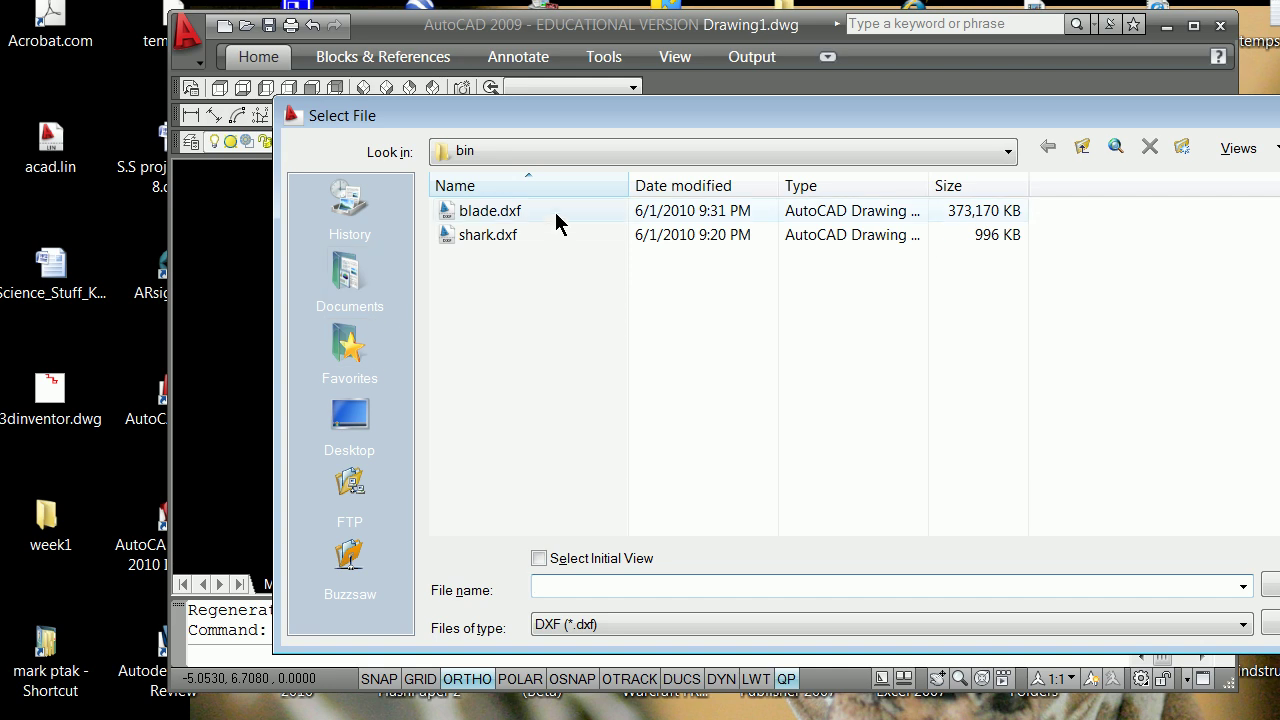
click(503, 212)
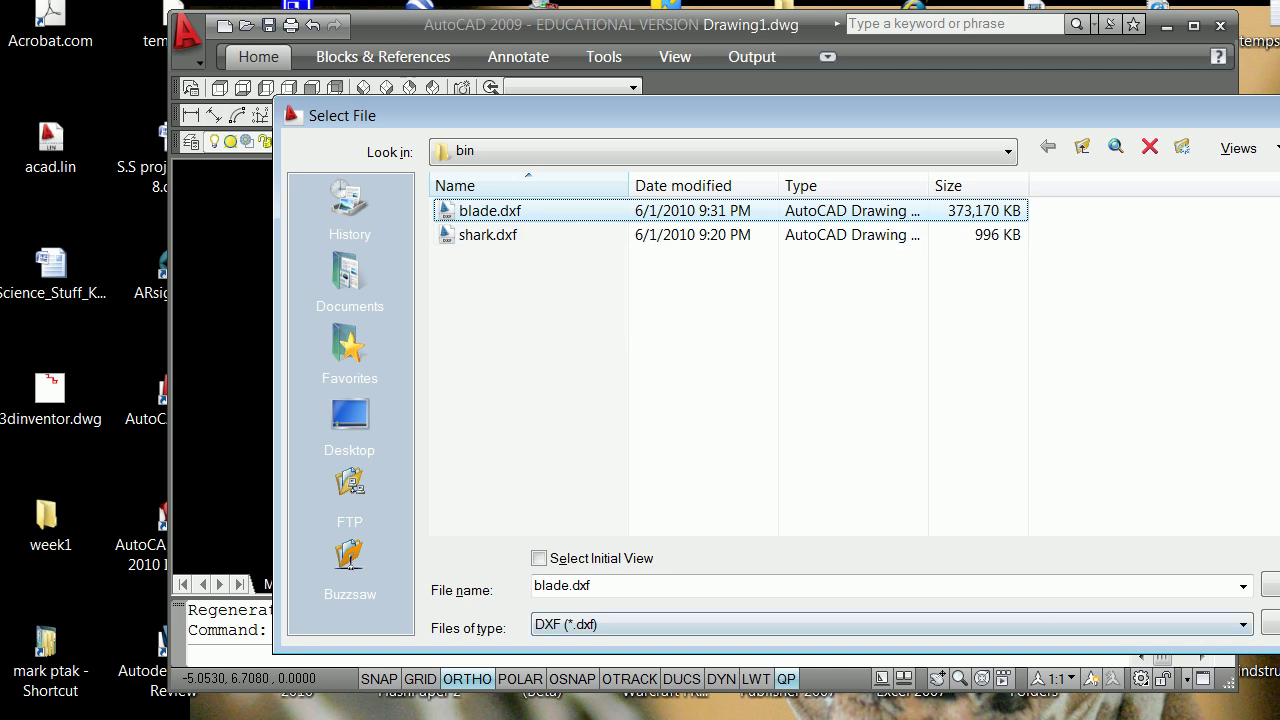
click(1270, 585)
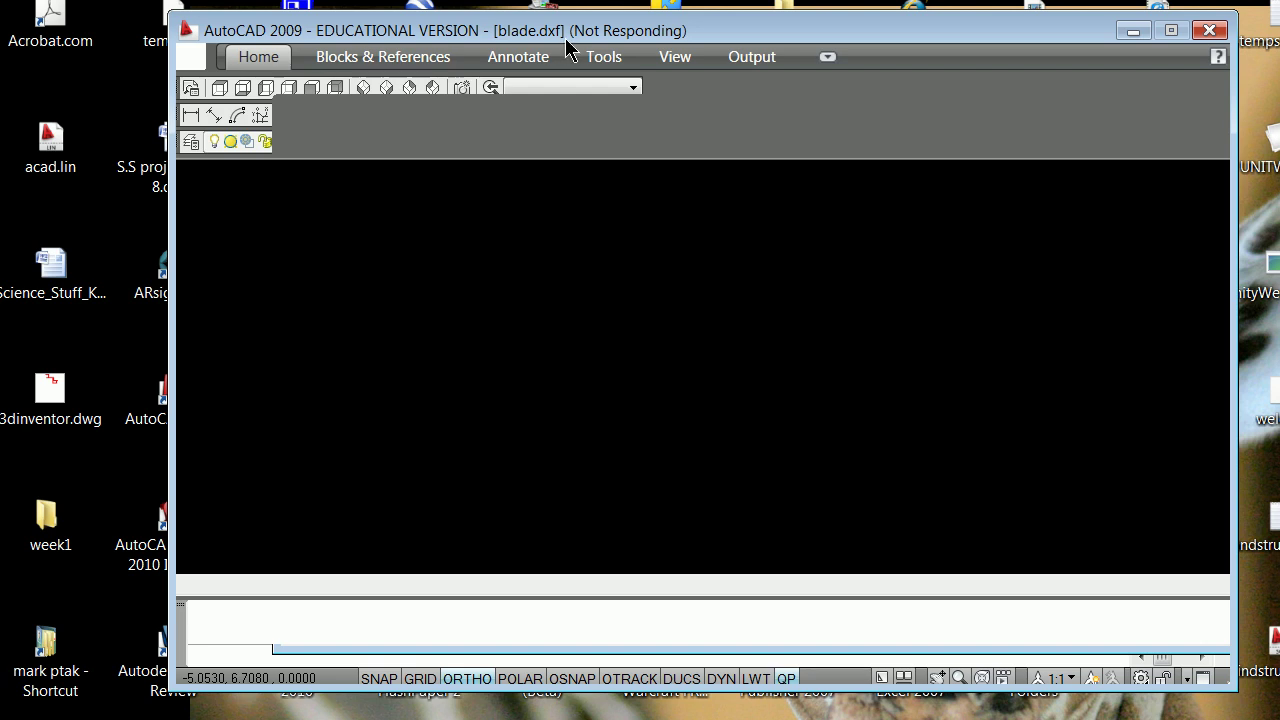
drag(564, 38, 448, 31)
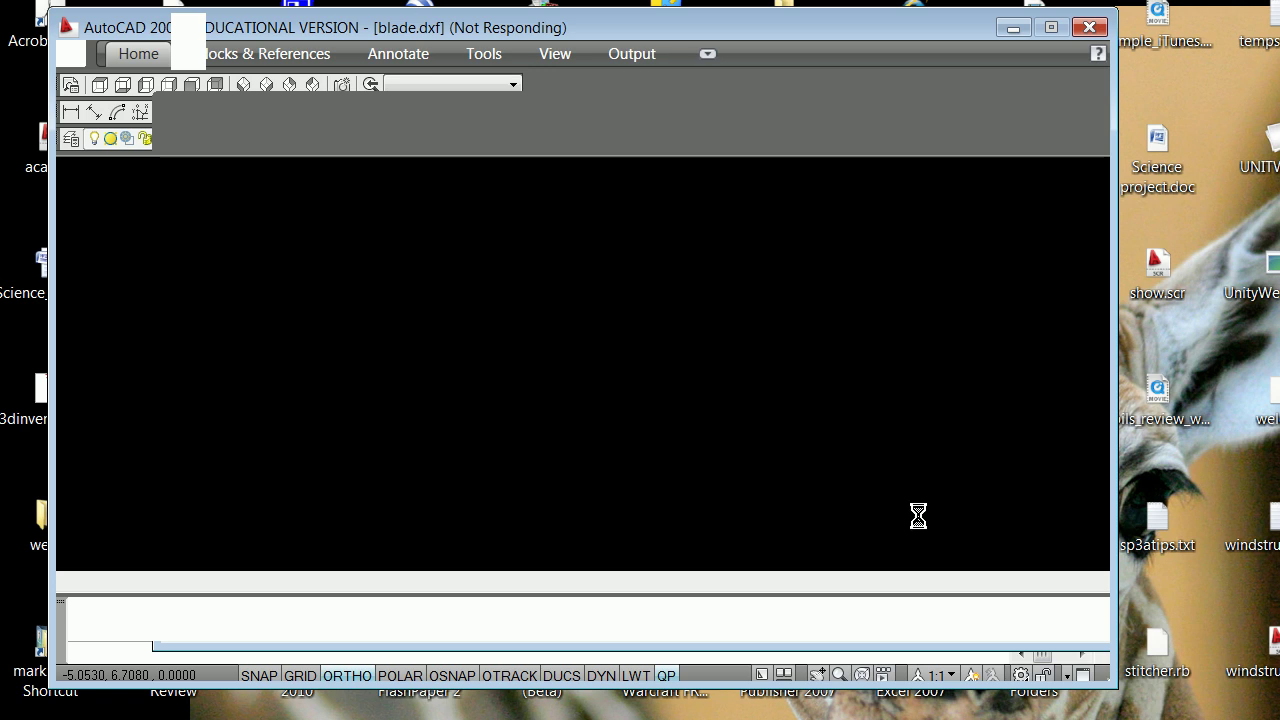